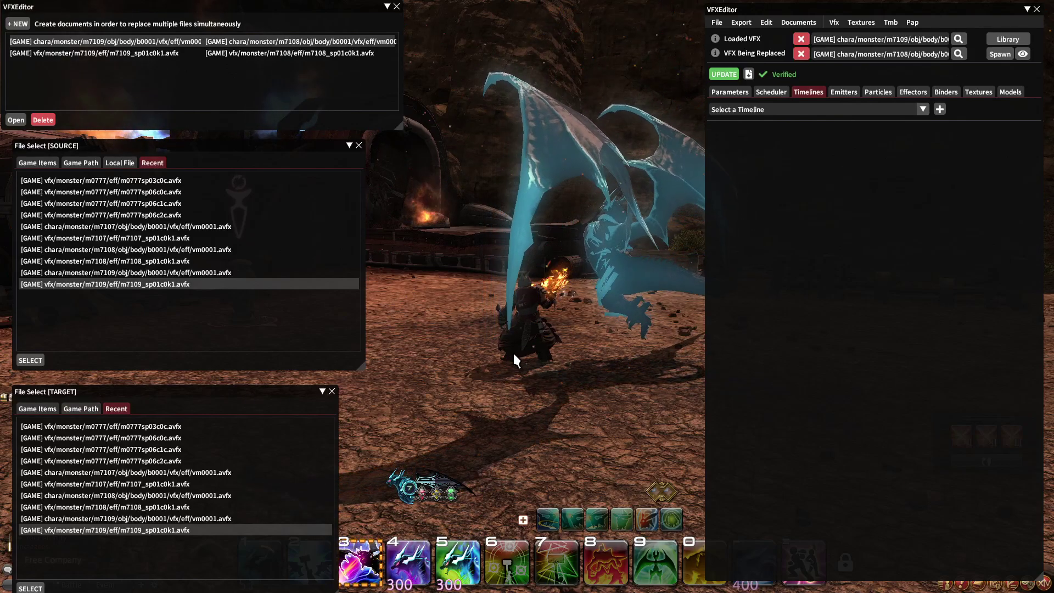
Step: Add a default timeline via + > Default and select the new Timeline 3
left_click(826, 101)
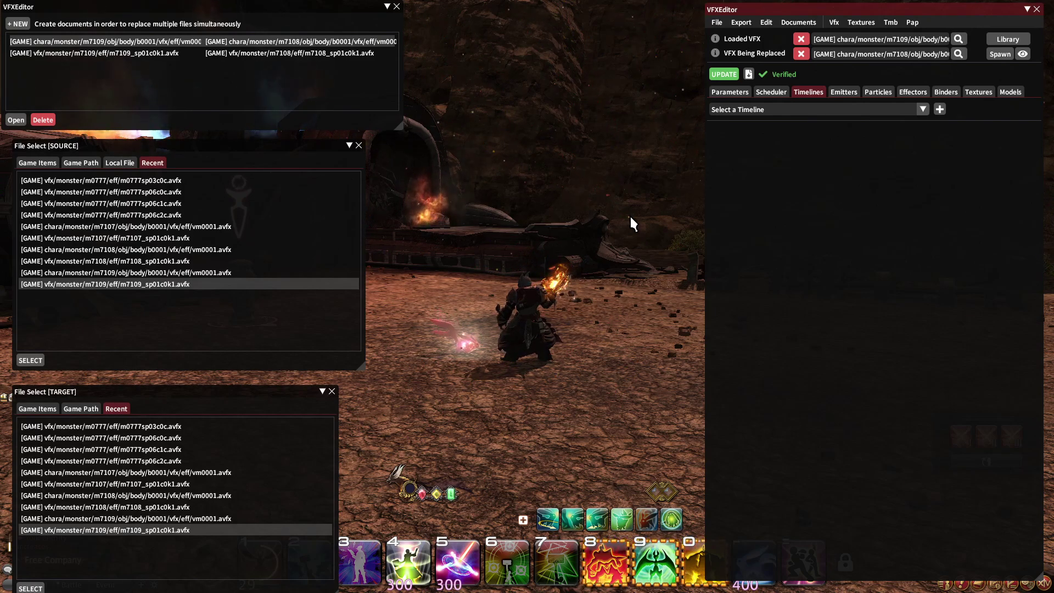
left_click(786, 108)
left_click(788, 108)
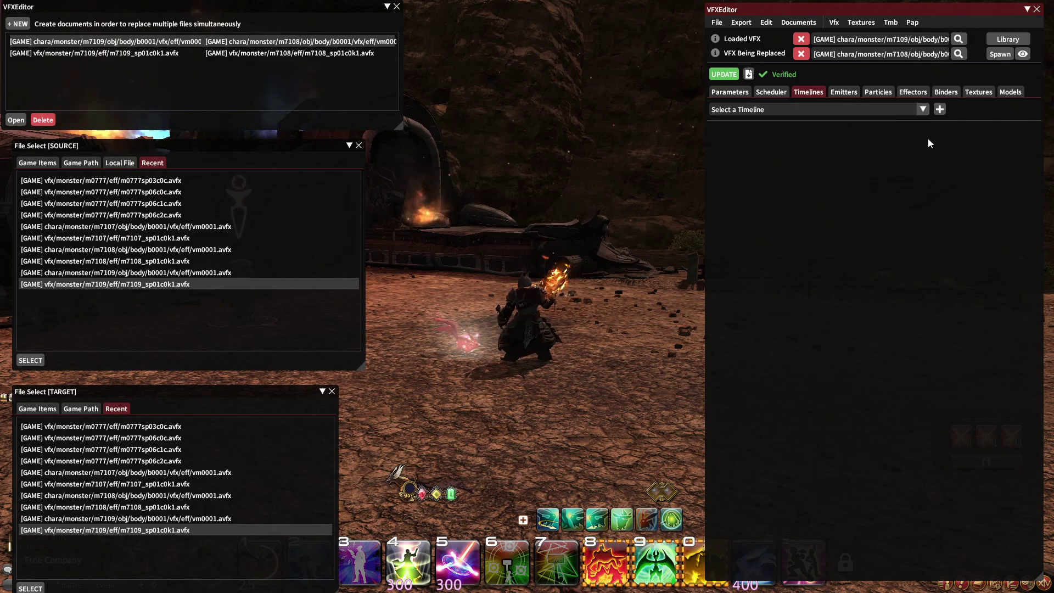
left_click(940, 109)
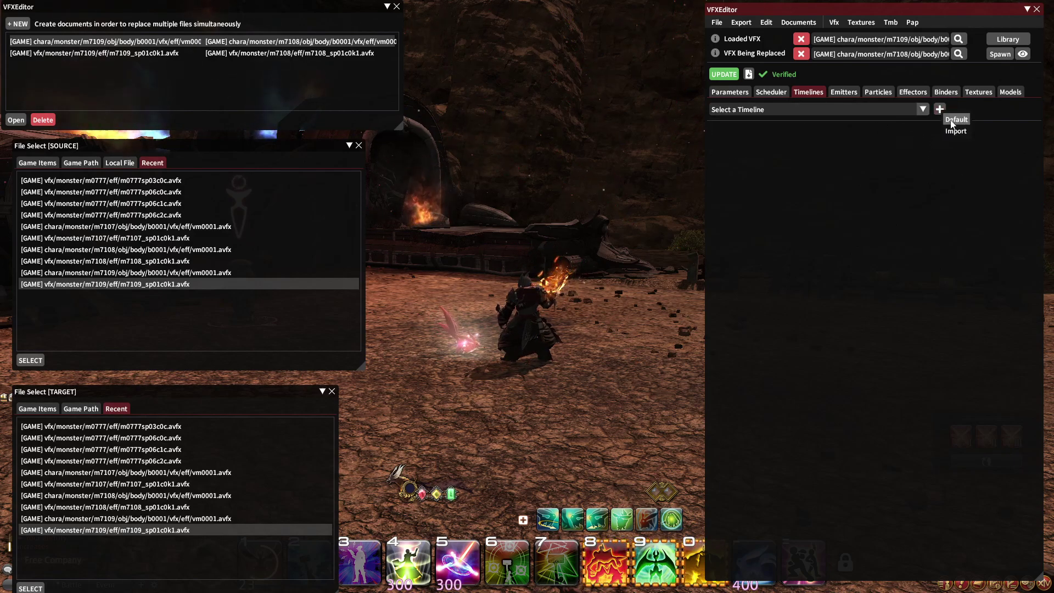
left_click(856, 109)
left_click(785, 149)
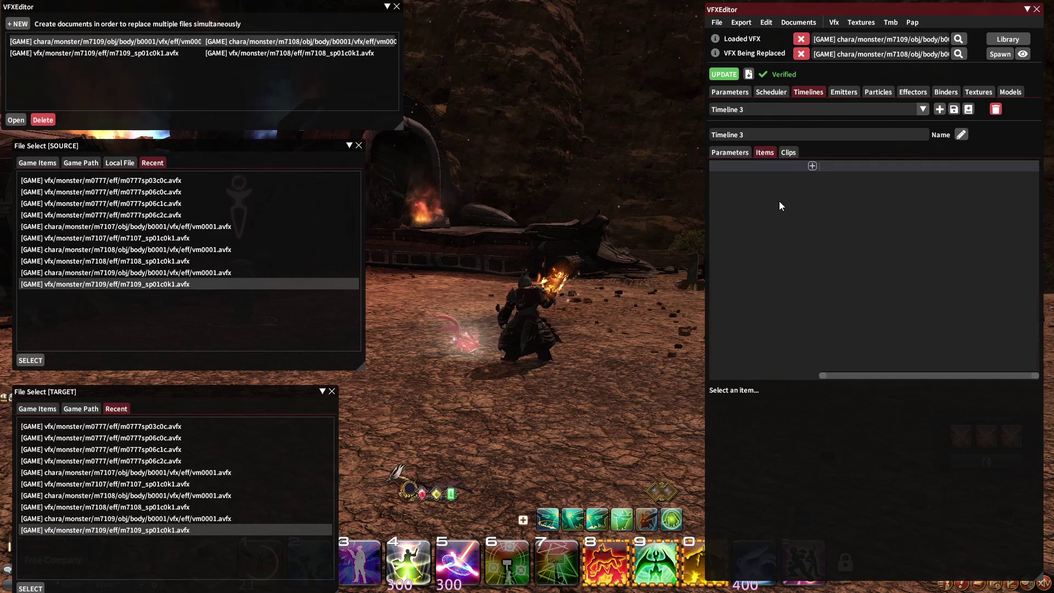
Step: Open Scheduler 0 and inspect its existing Timeline 2 item
left_click(771, 91)
left_click(776, 105)
left_click(776, 124)
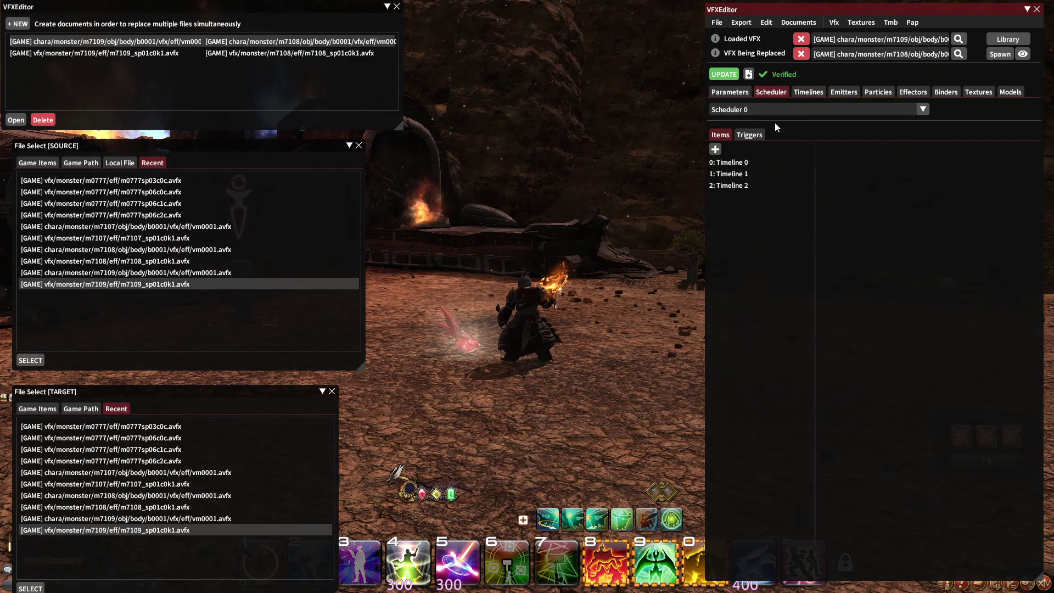
left_click(756, 185)
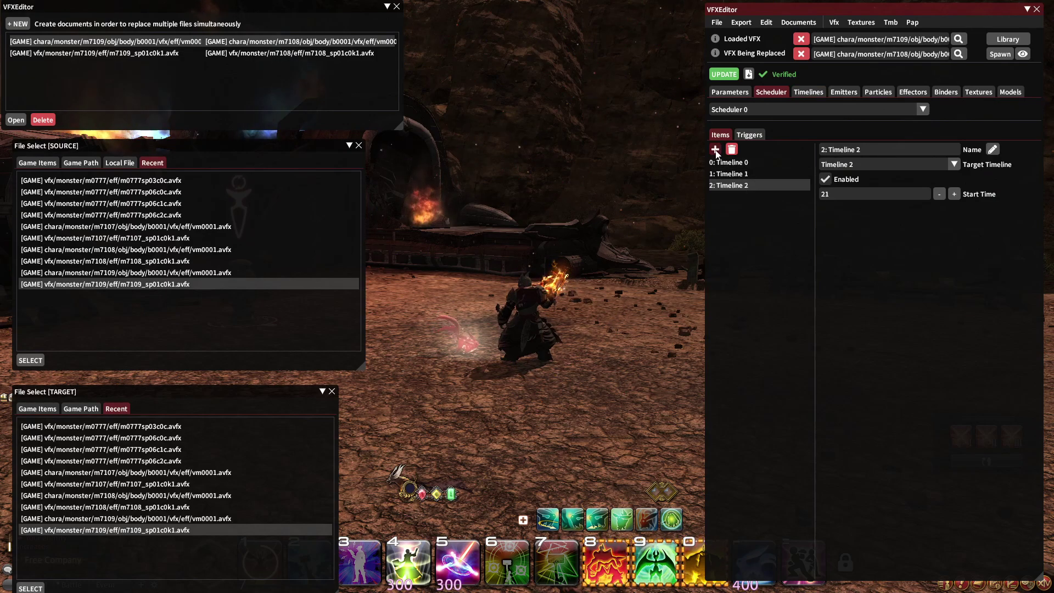
Step: Add a Scheduler 0 item targeting Timeline 3 and push the update to the game
left_click(716, 149)
left_click(746, 196)
left_click(858, 165)
left_click(852, 227)
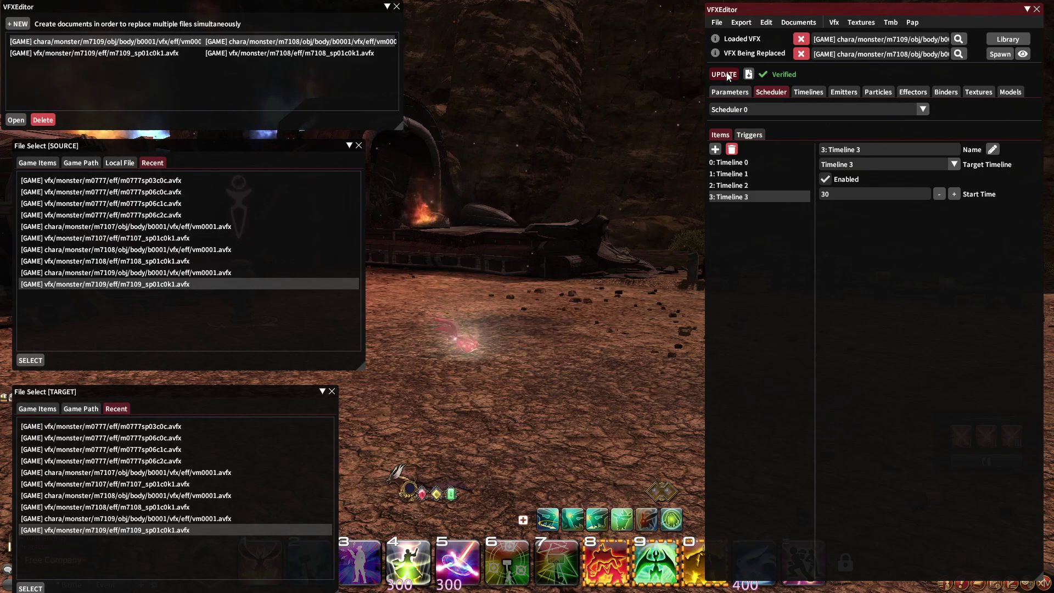
left_click(726, 75)
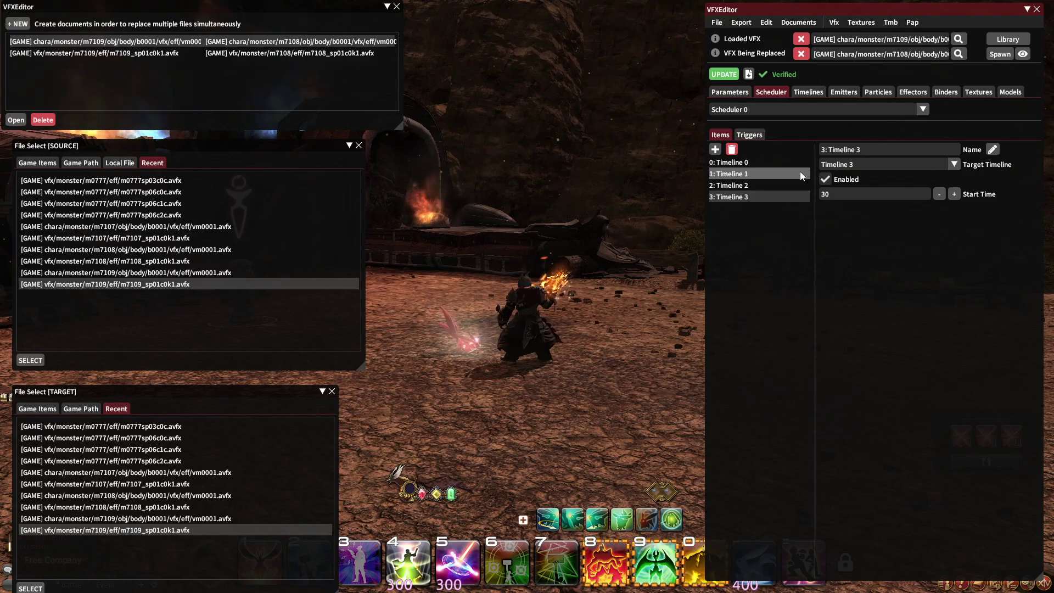
left_click(816, 94)
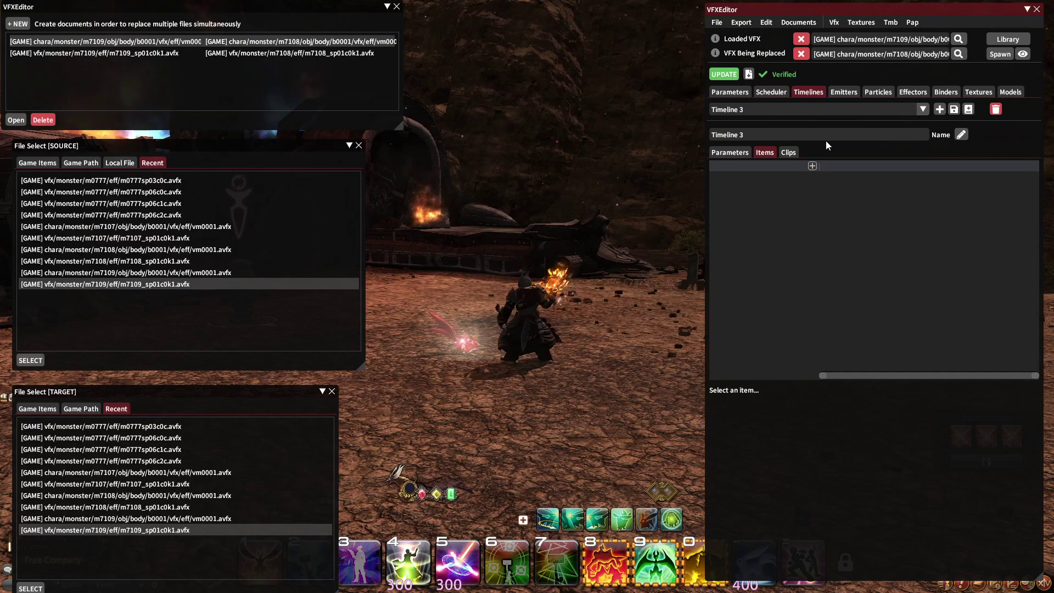
Step: Create a new Emitter 5 on the Emitters tab
left_click(836, 93)
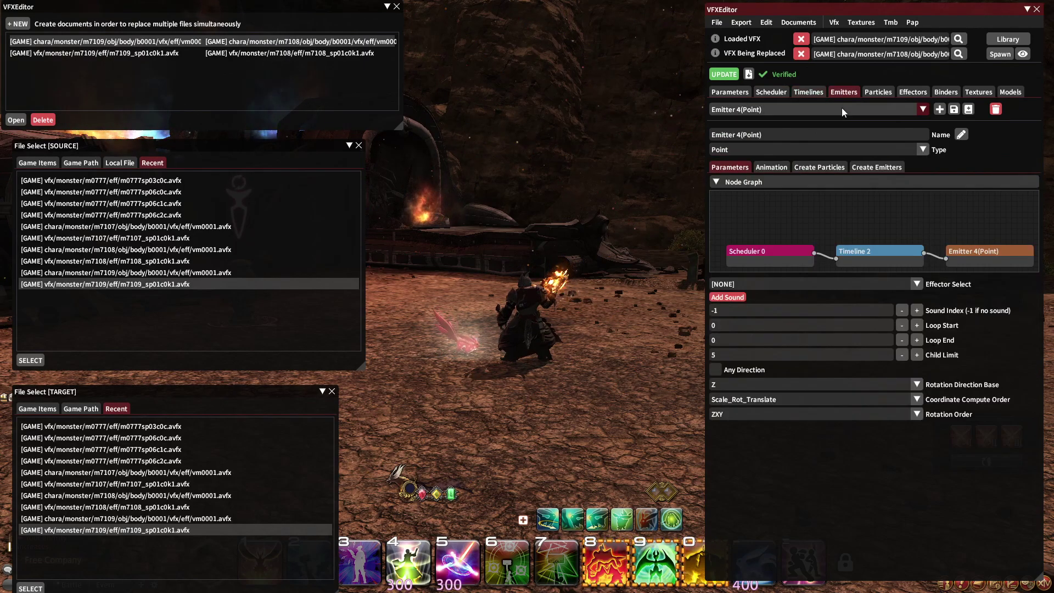
left_click(906, 110)
left_click(906, 110)
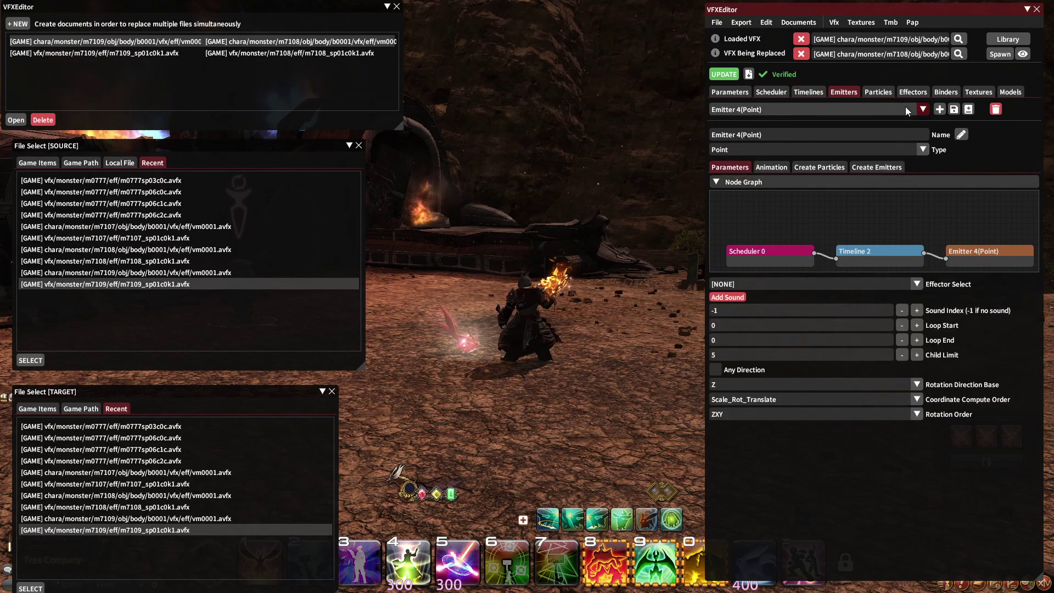
left_click(940, 110)
left_click(782, 114)
left_click(761, 185)
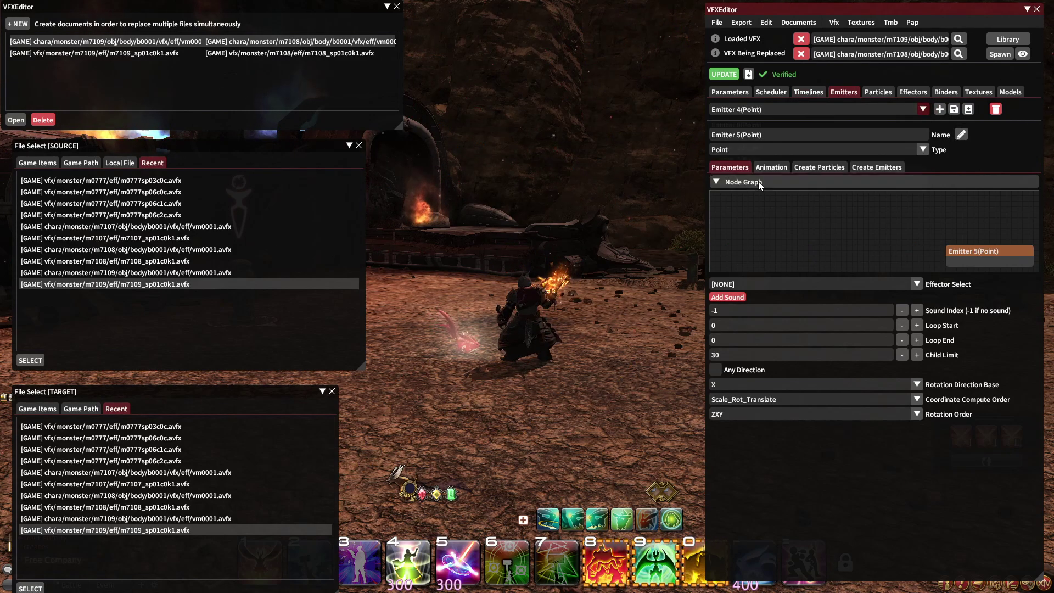
left_click(808, 92)
Step: Add an enabled Timeline 3 item for Emitter 5 bound to Binder 1, with its end time selected
left_click(776, 183)
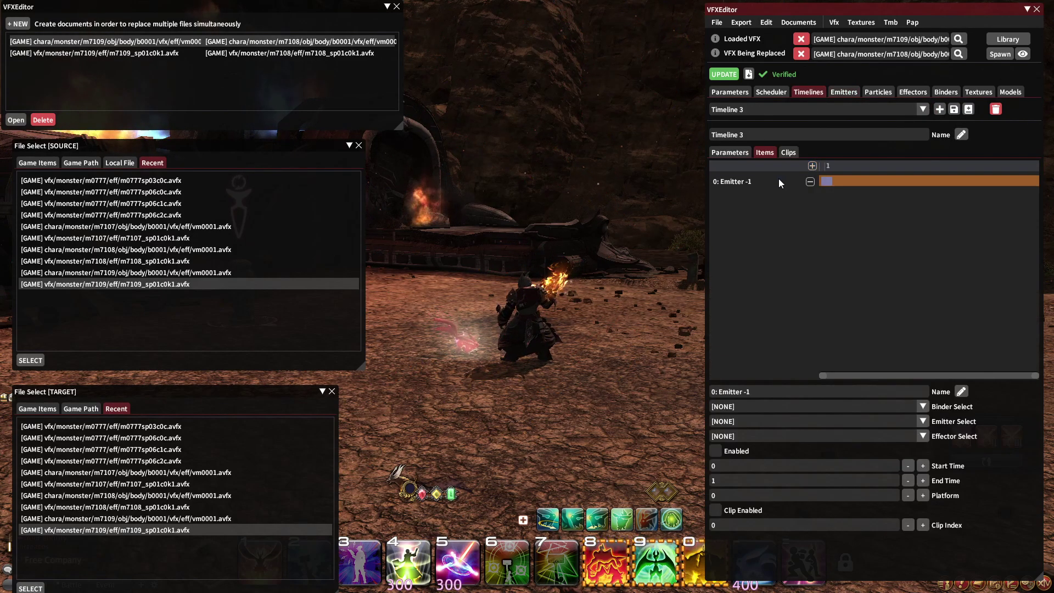
left_click(783, 421)
left_click(739, 510)
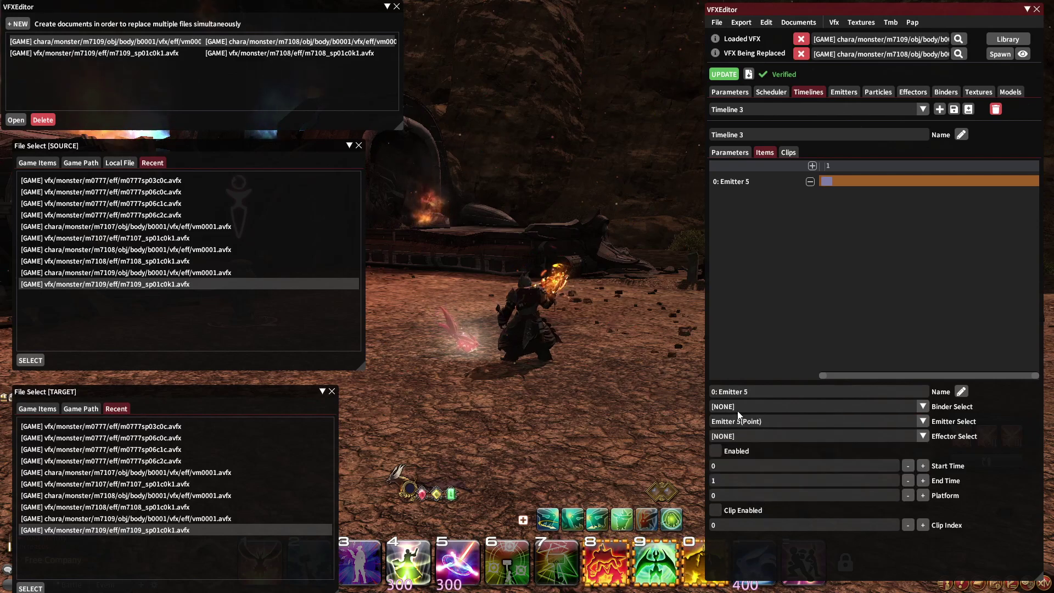
left_click(736, 405)
left_click(725, 469)
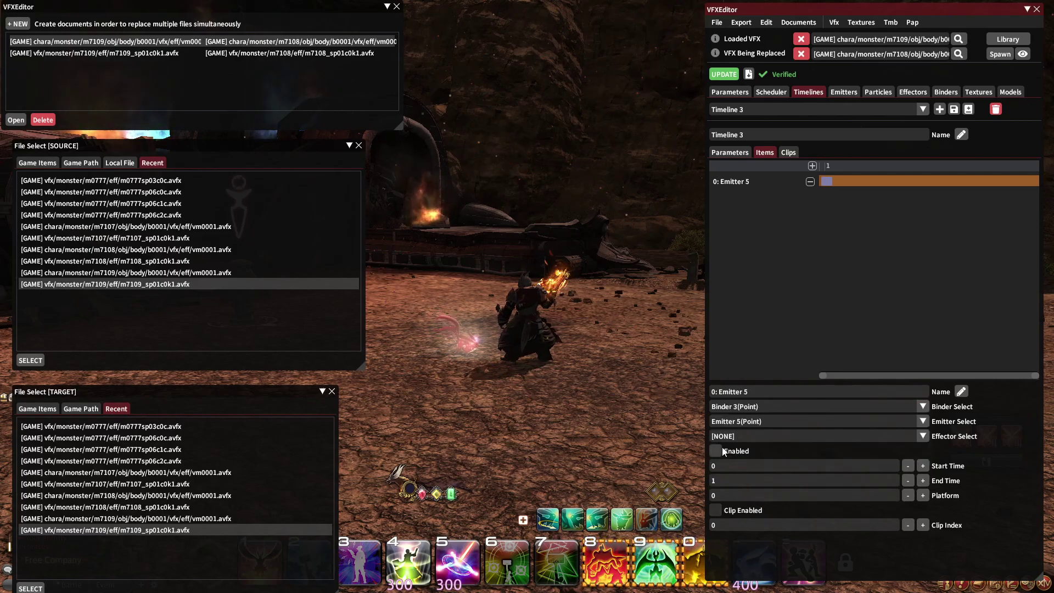
left_click(747, 407)
left_click(739, 453)
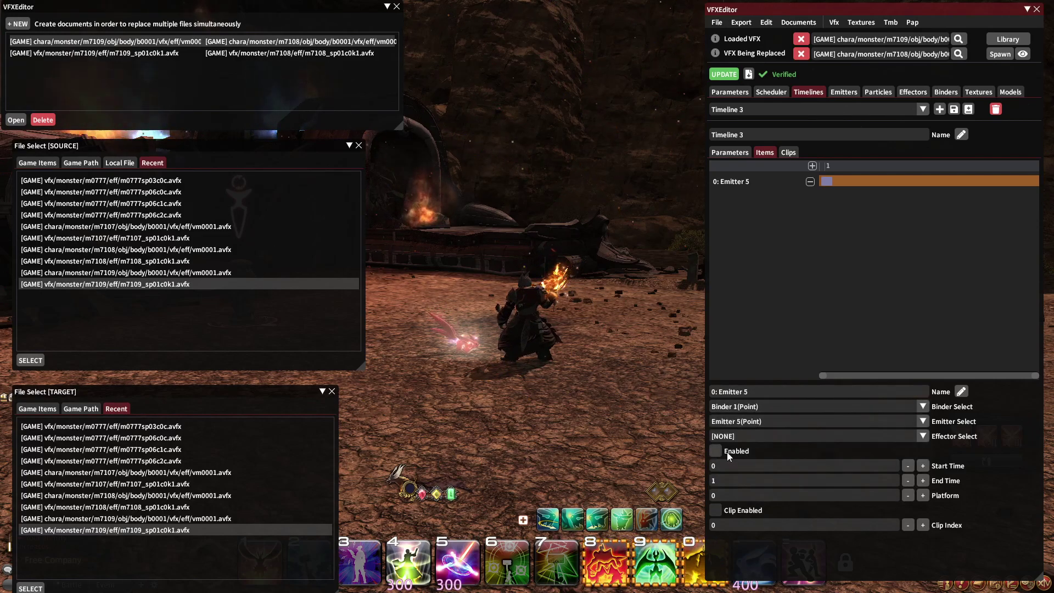
left_click(727, 452)
left_click(726, 481)
Step: Enter end time 240, set Emitter 5's Life to 240, and apply the update
type("240")
left_click(853, 94)
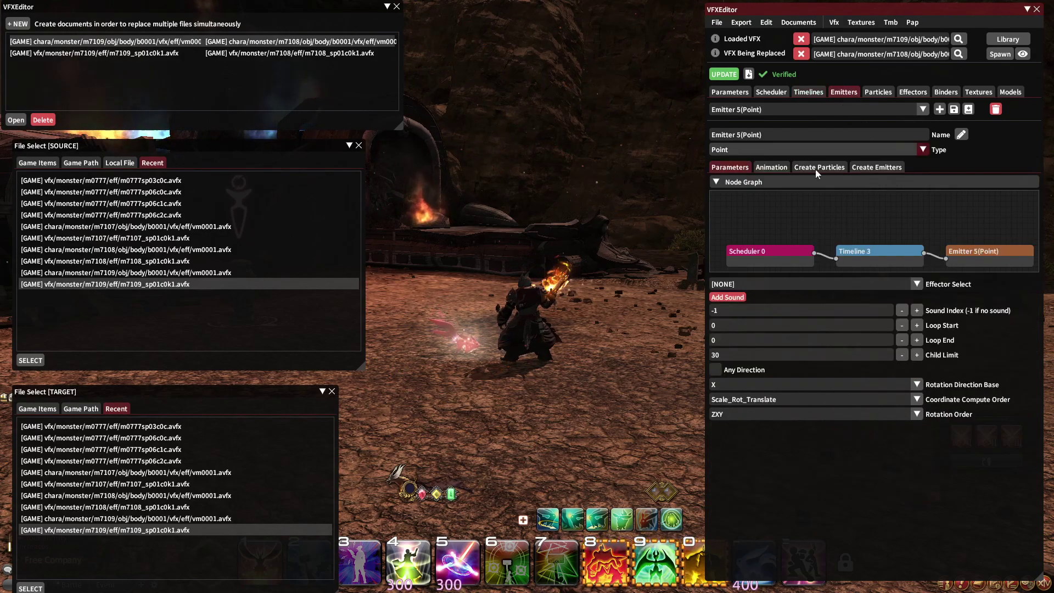
left_click(771, 167)
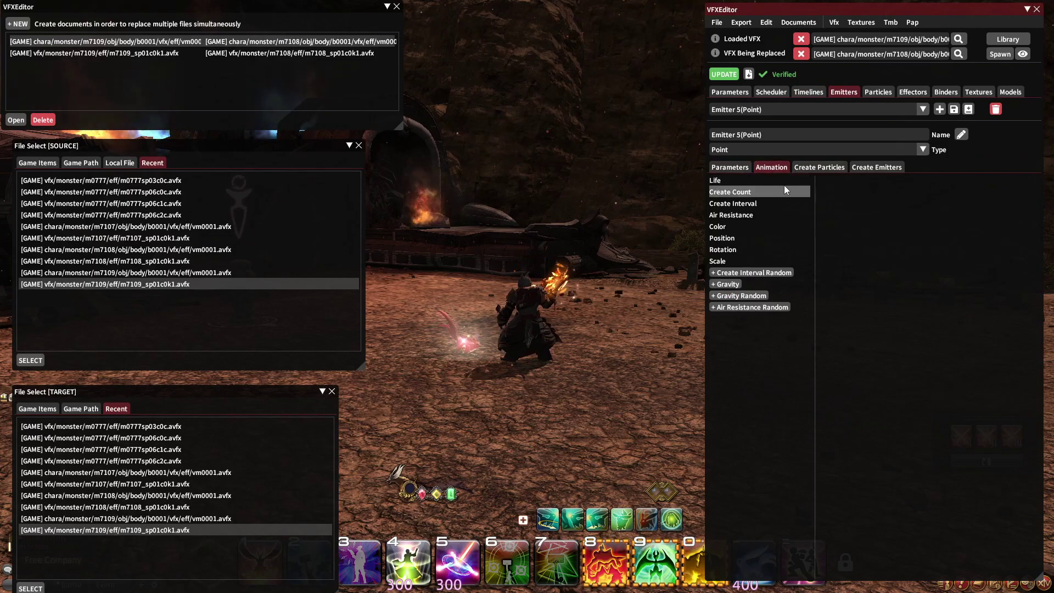
left_click(774, 182)
left_click(867, 184)
type("240")
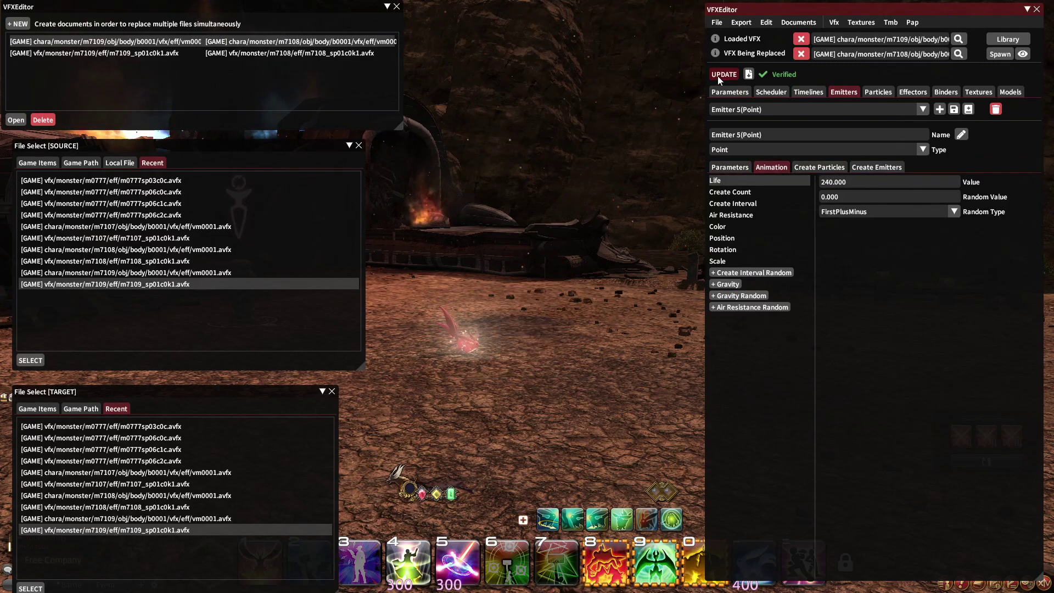
left_click(717, 76)
Step: Show Emitter 5's Create Emitters section and move the voice line spreadsheet window higher
left_click(877, 167)
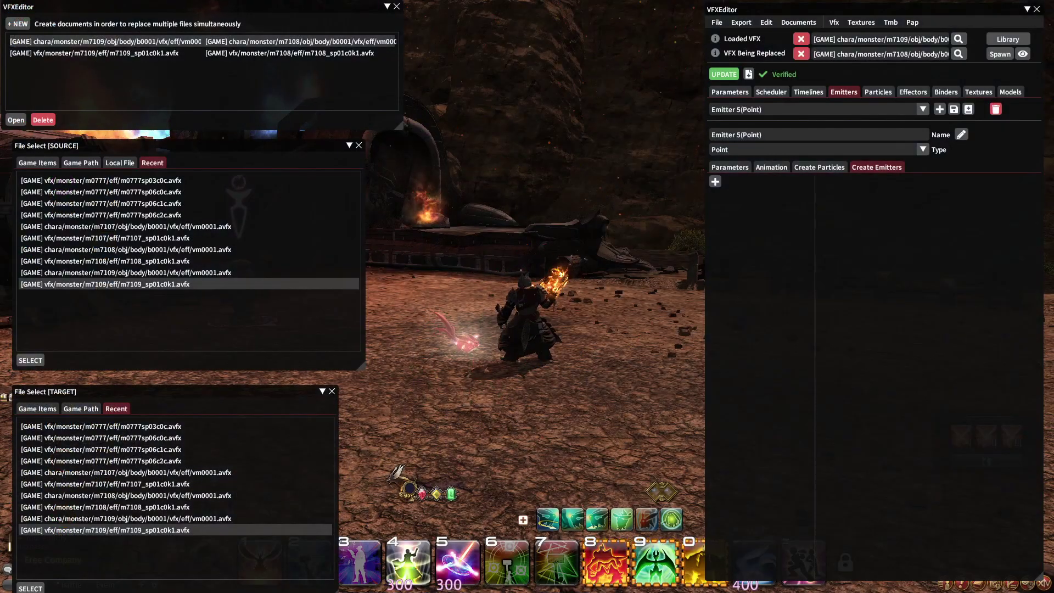
key("alt+Tab")
left_click_drag(460, 107, 463, 47)
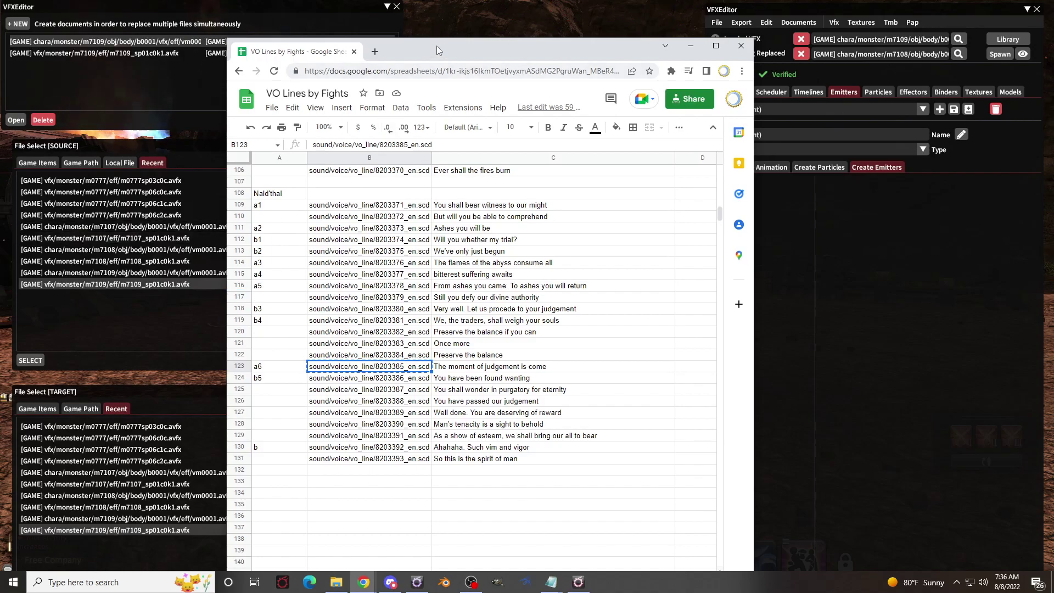
key("alt+Tab")
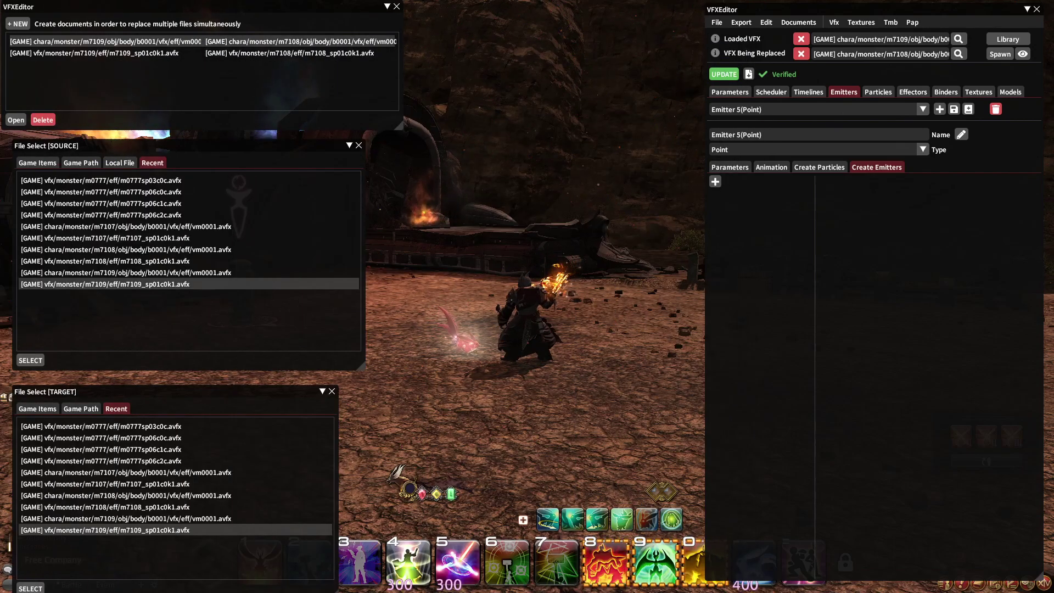
Step: Add six new emitters, Emitters 6 through 11
left_click(805, 109)
left_click(813, 244)
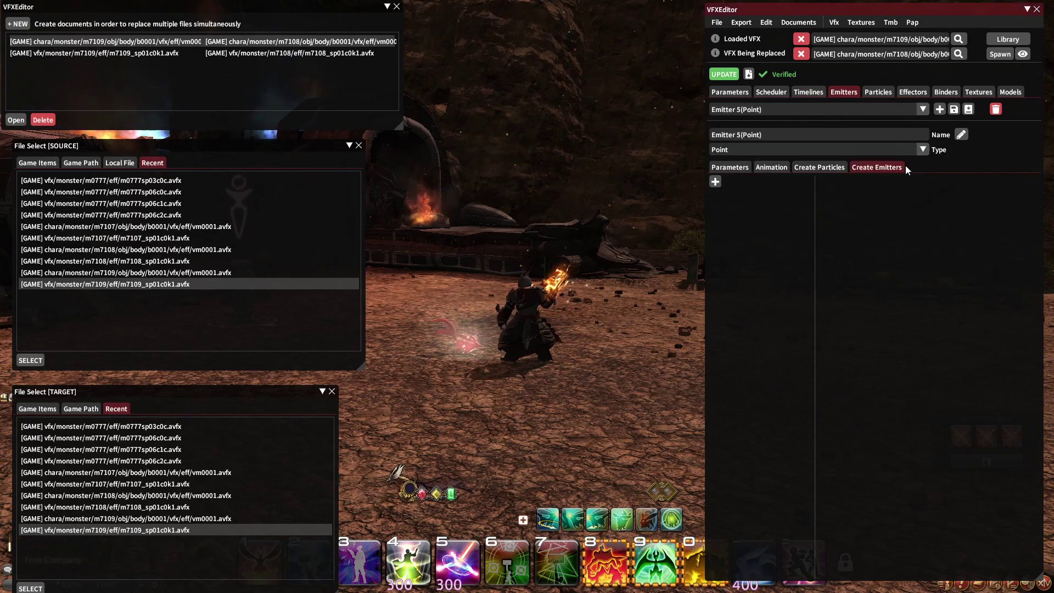
left_click(940, 108)
left_click(941, 110)
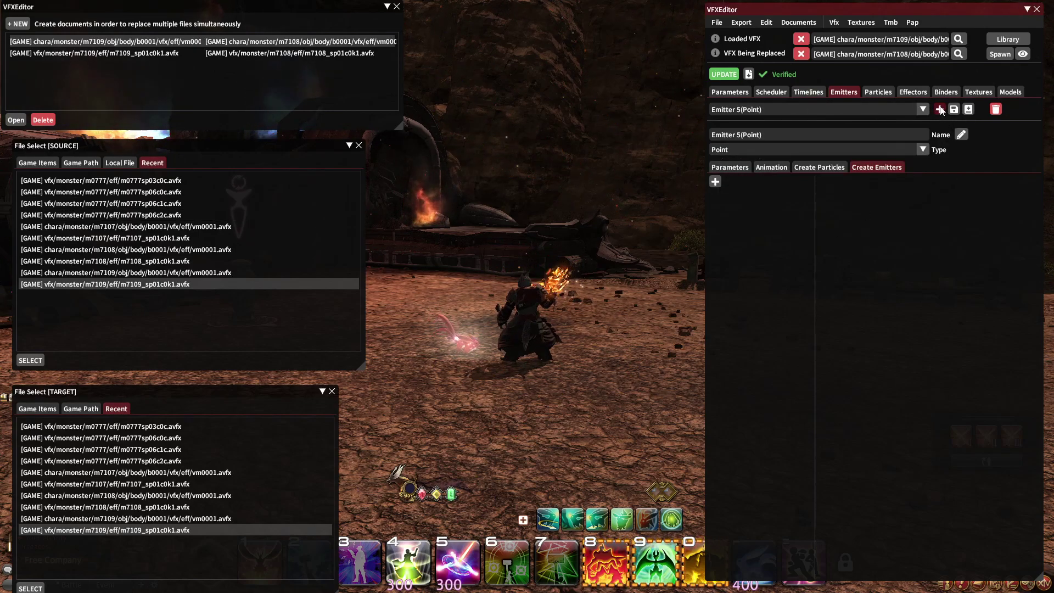
left_click(943, 110)
left_click(940, 111)
left_click(939, 111)
left_click(940, 113)
left_click(940, 114)
left_click(941, 114)
left_click(941, 114)
left_click(941, 114)
left_click(941, 114)
Step: Select Emitter 6 and show its parameters
left_click(844, 109)
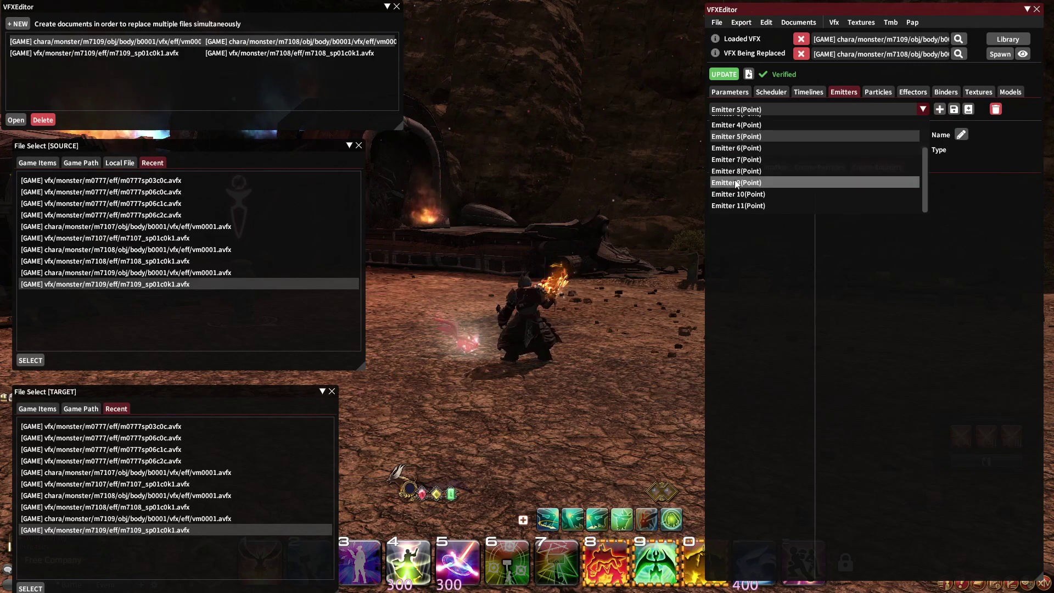
left_click(748, 151)
left_click(730, 167)
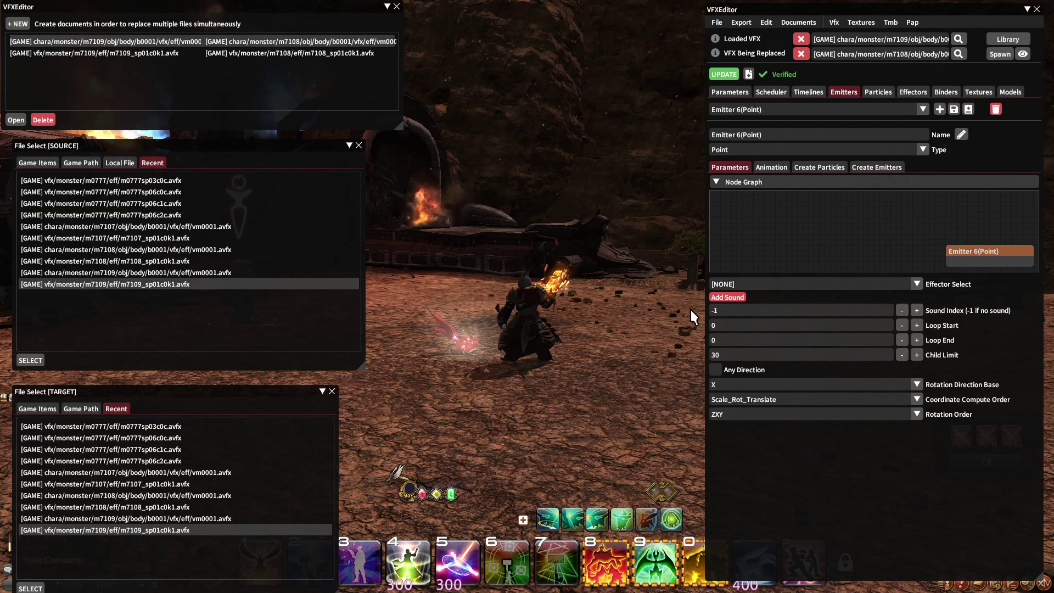
Step: Attach the pasted voice-line sound to Emitter 6 at sound index 0 and apply the update
left_click(728, 297)
left_click(745, 311)
type("sound/voice/vo_line/8203371_en.scd")
left_click(917, 325)
left_click(963, 310)
left_click(716, 76)
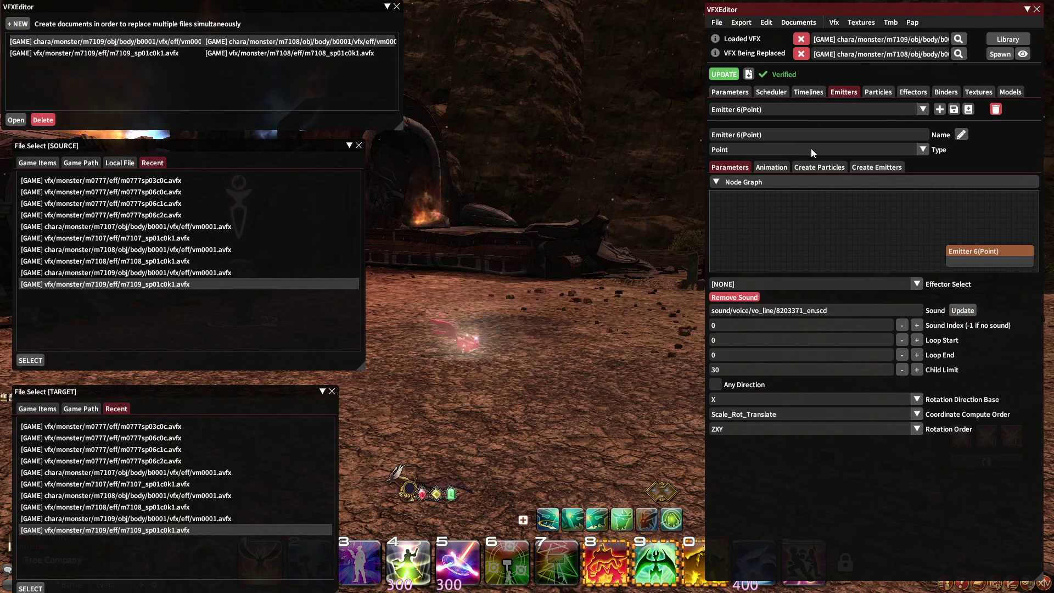
Step: Check Emitter 6's Life value, then enter a new Life value of 24 for Emitter 7
left_click(771, 167)
left_click(716, 180)
left_click(863, 182)
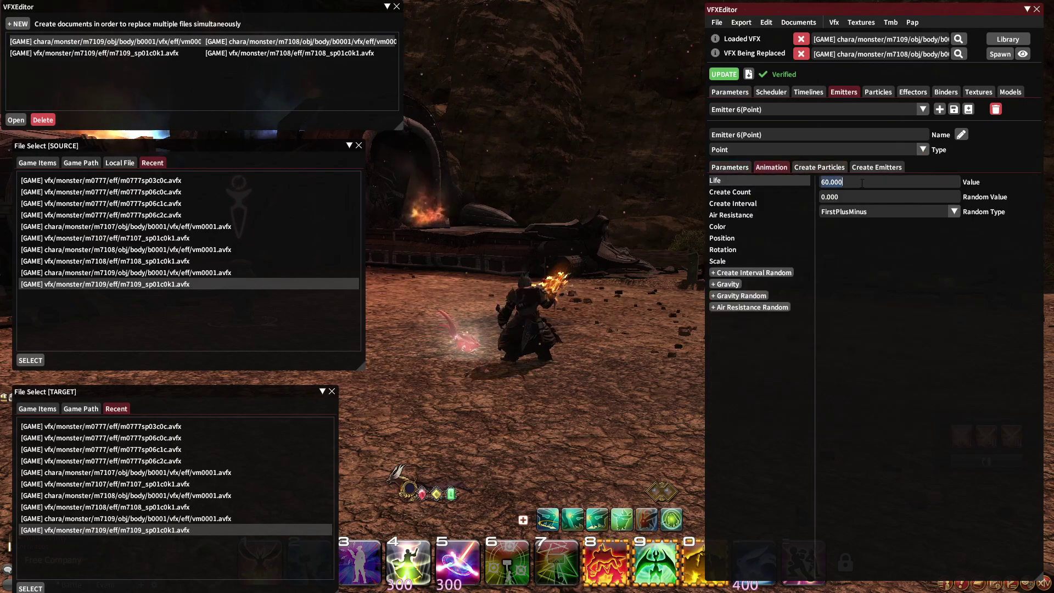
left_click(725, 75)
left_click(738, 109)
left_click(736, 205)
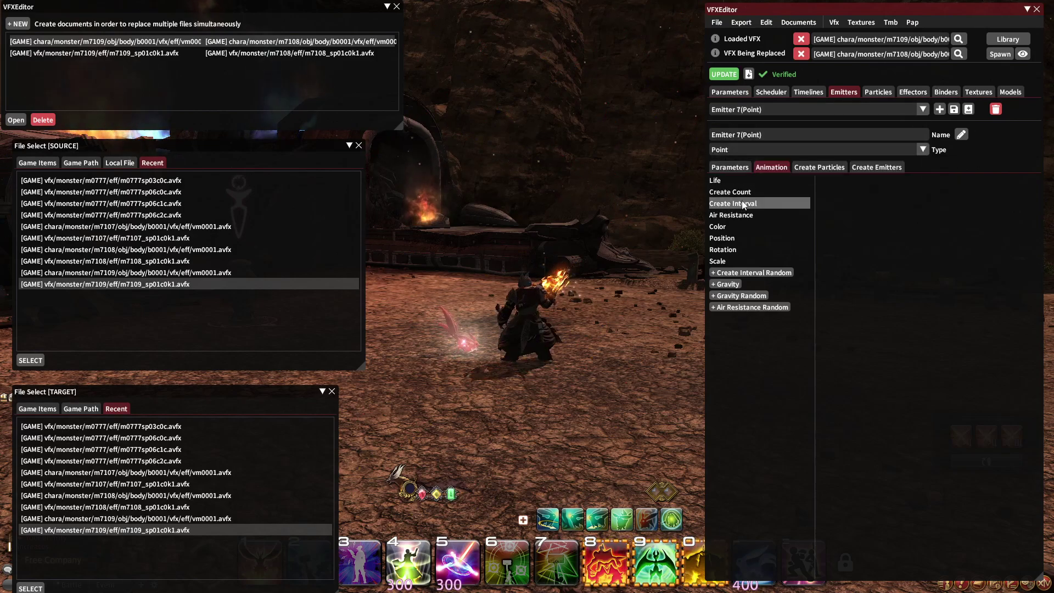
left_click(739, 180)
left_click(876, 182)
type("240.000")
Step: Attach voice line sound/voice/vo_line/8203373_en.scd to Emitter 7, then select Emitter 8
left_click(730, 167)
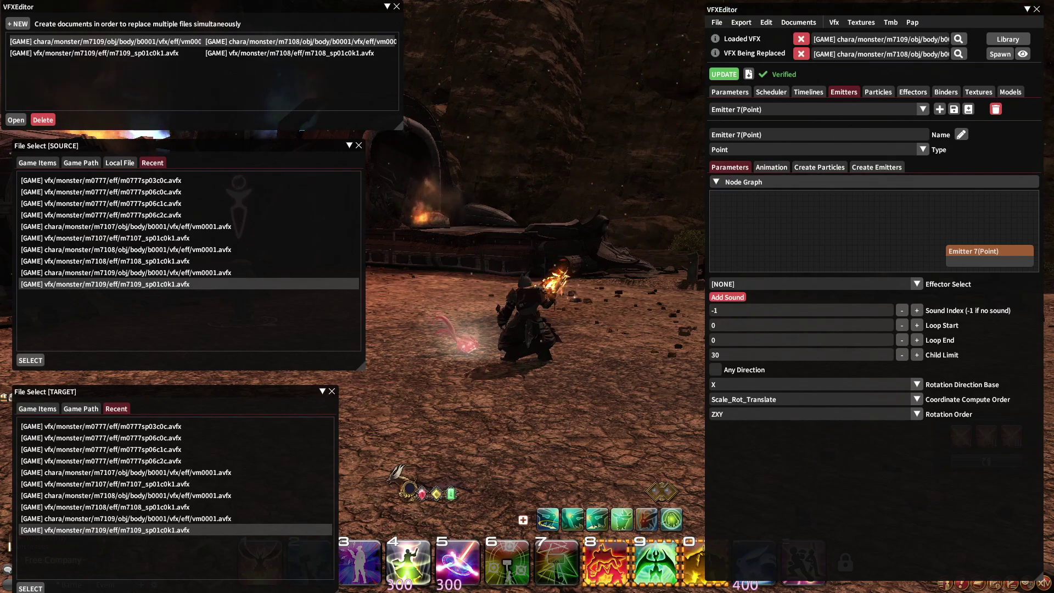
left_click(728, 297)
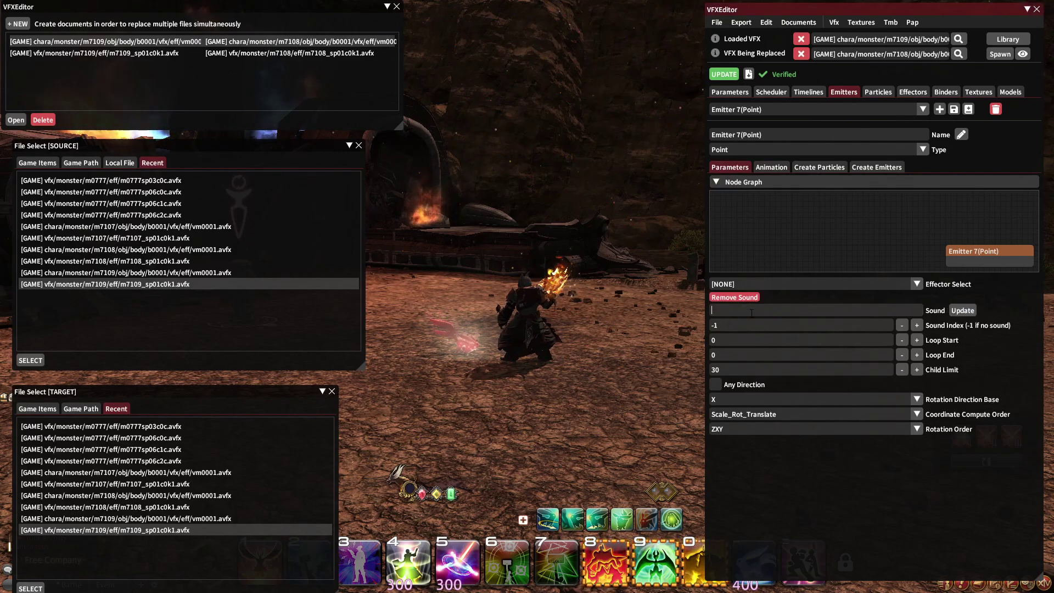
type("sound/voice/vo_line/8203373_en.scd")
left_click(963, 310)
left_click(769, 109)
scroll(774, 160, "down", 1)
left_click(770, 181)
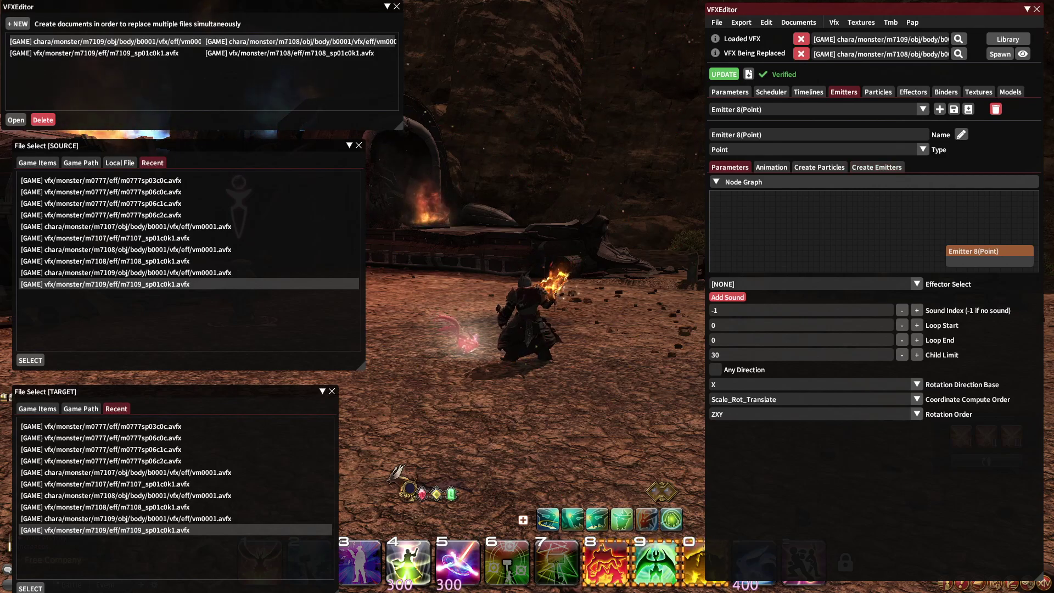
Step: Give Emitter 8 voice line 8203376_en.scd and a Life of 240, and apply the update
left_click(727, 297)
type("sound/voice/vo_line/8203376_en.scd")
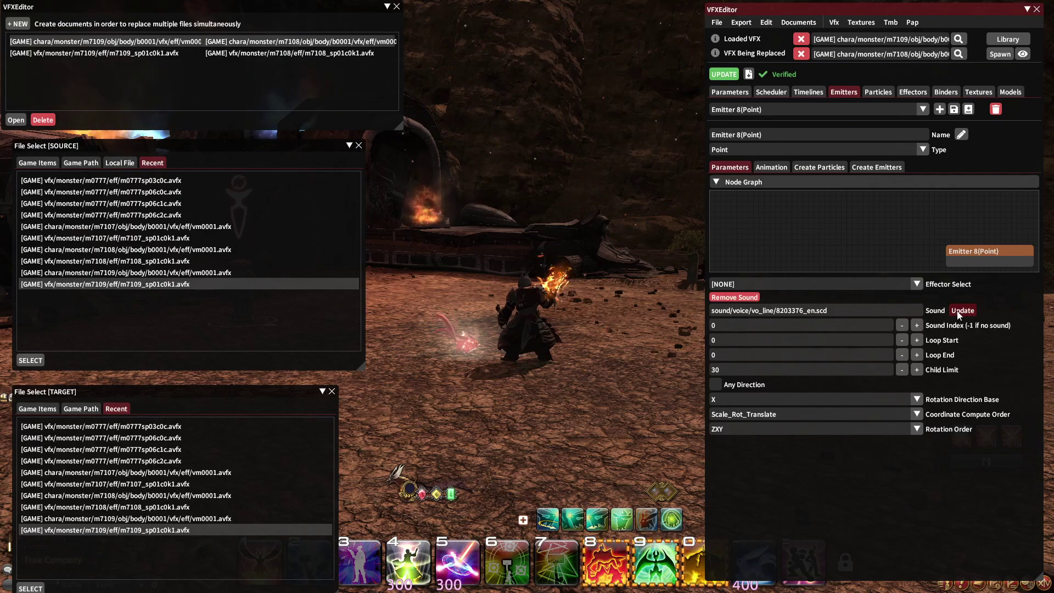
left_click(772, 167)
double_click(855, 182)
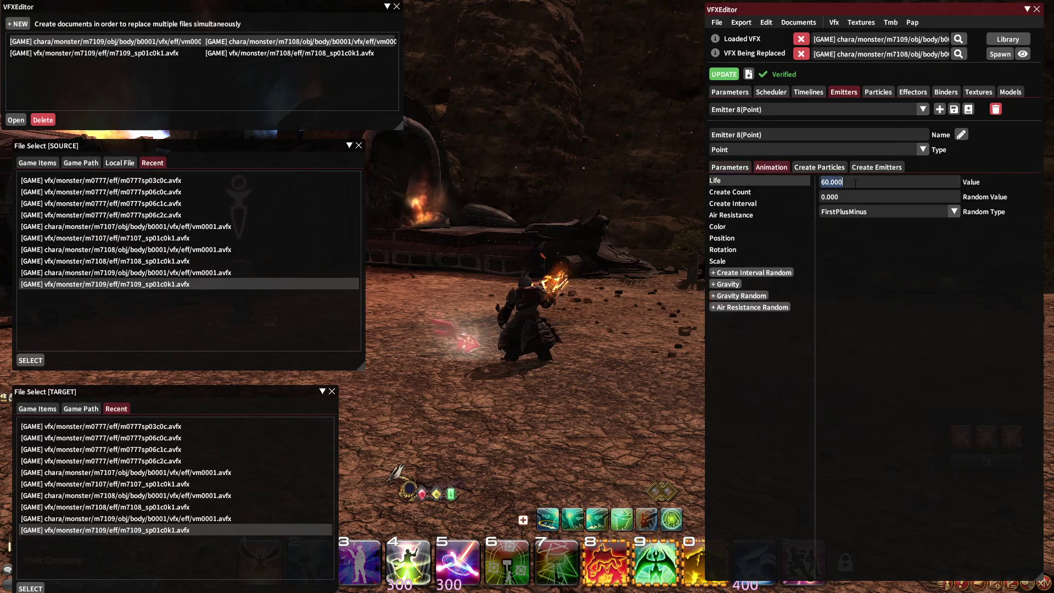
left_click(721, 76)
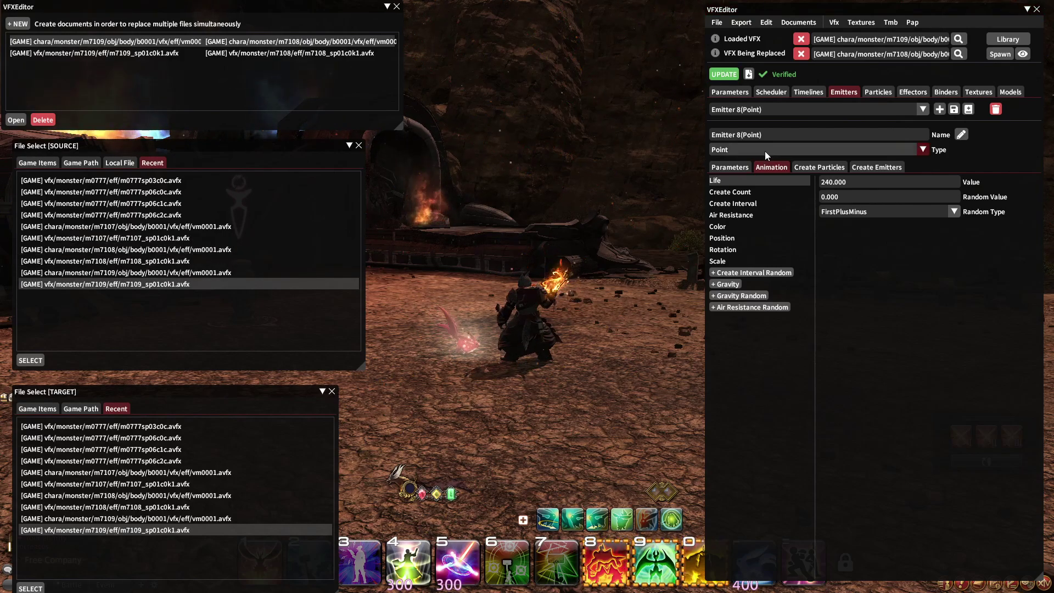
Step: On Emitter 9, edit the Life value and add a sound for voice line 8203377_en.scd
left_click(767, 110)
left_click(755, 180)
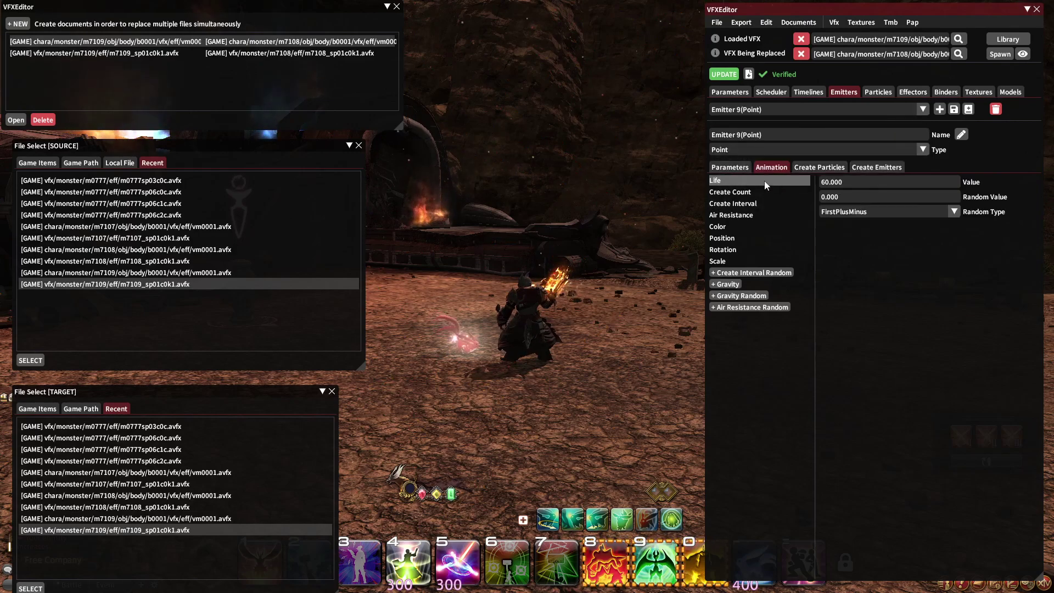
left_click(864, 183)
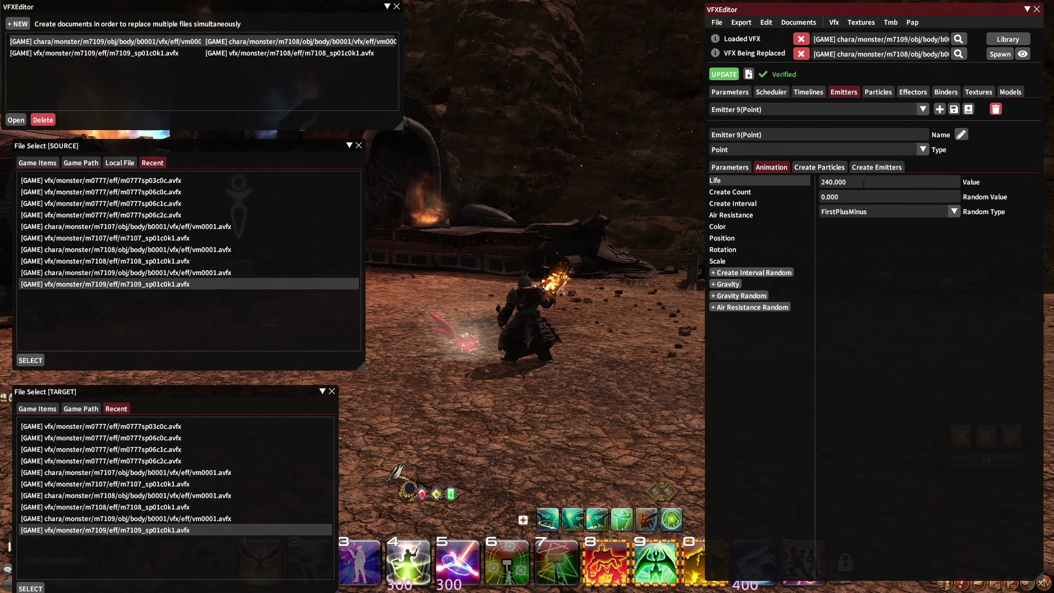
left_click(730, 167)
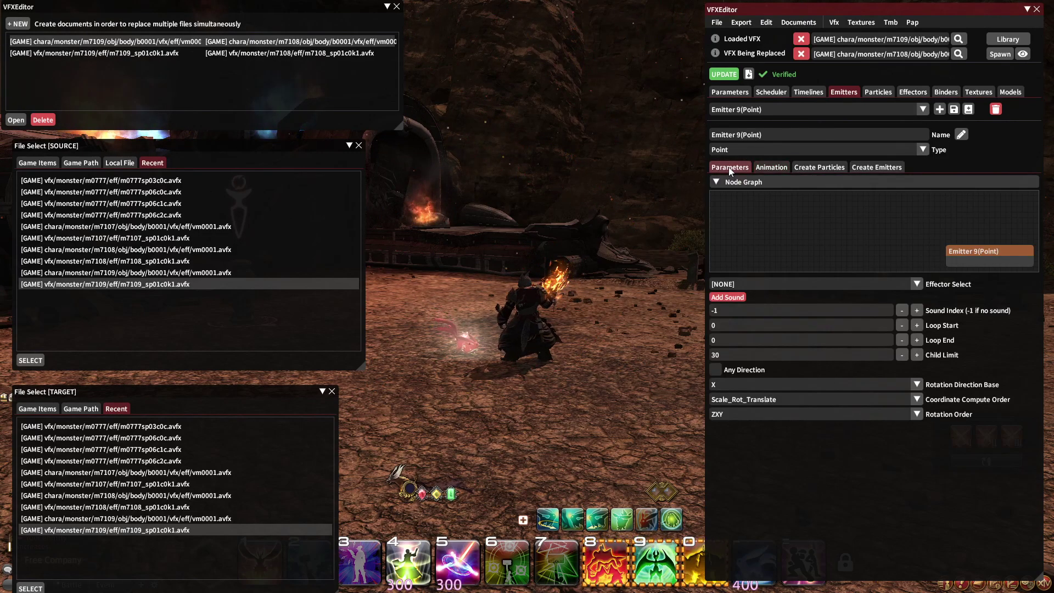
left_click(728, 297)
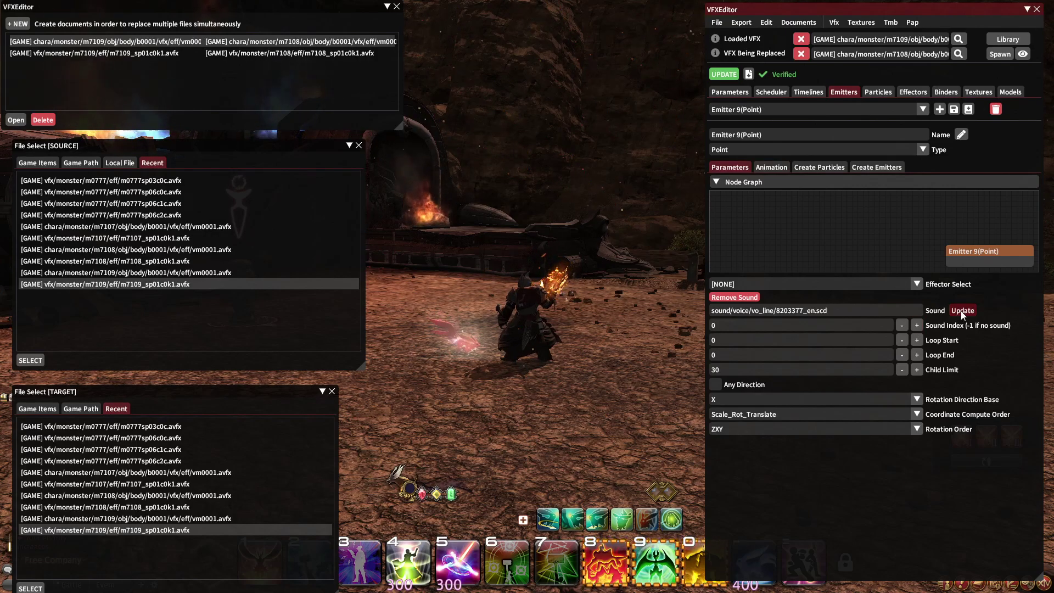
Step: Review Emitters 8 and 9, then attach voice line 8203378_en.scd to Emitter 10
left_click(763, 109)
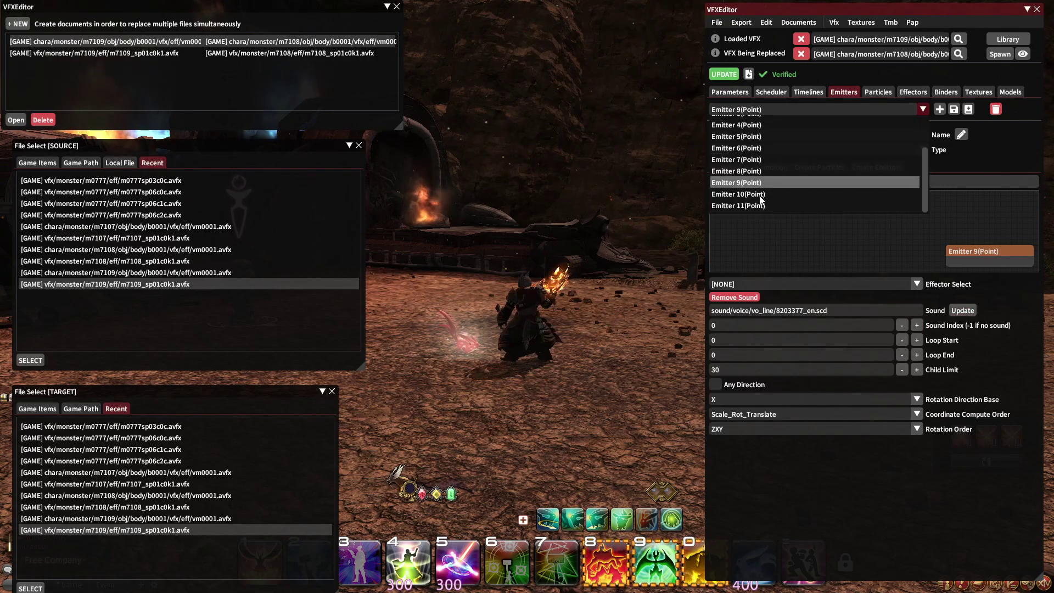
left_click(758, 171)
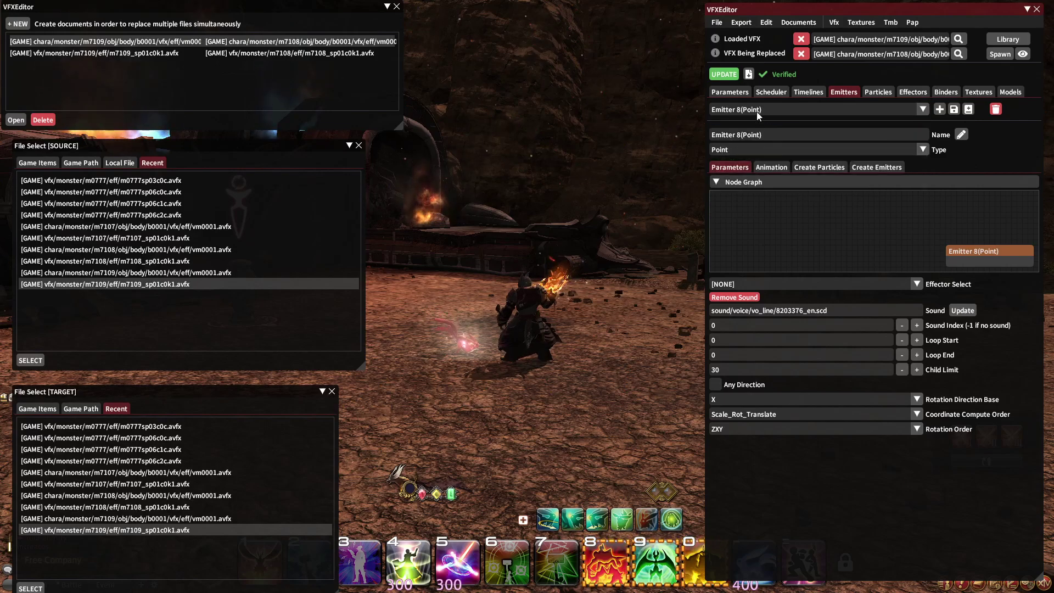
left_click(758, 109)
left_click(759, 184)
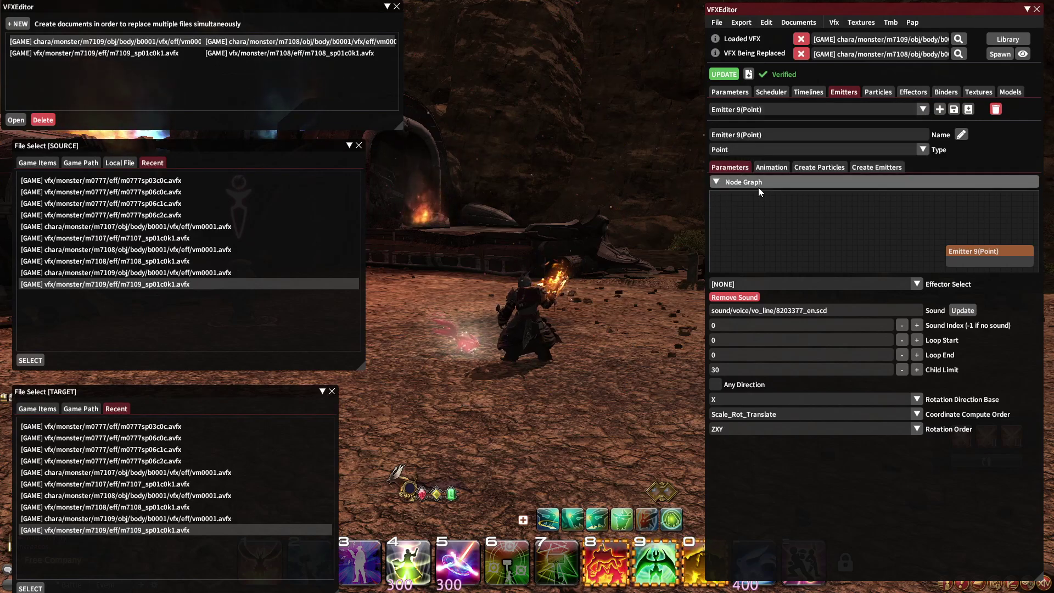
left_click(774, 93)
left_click(844, 92)
left_click(808, 109)
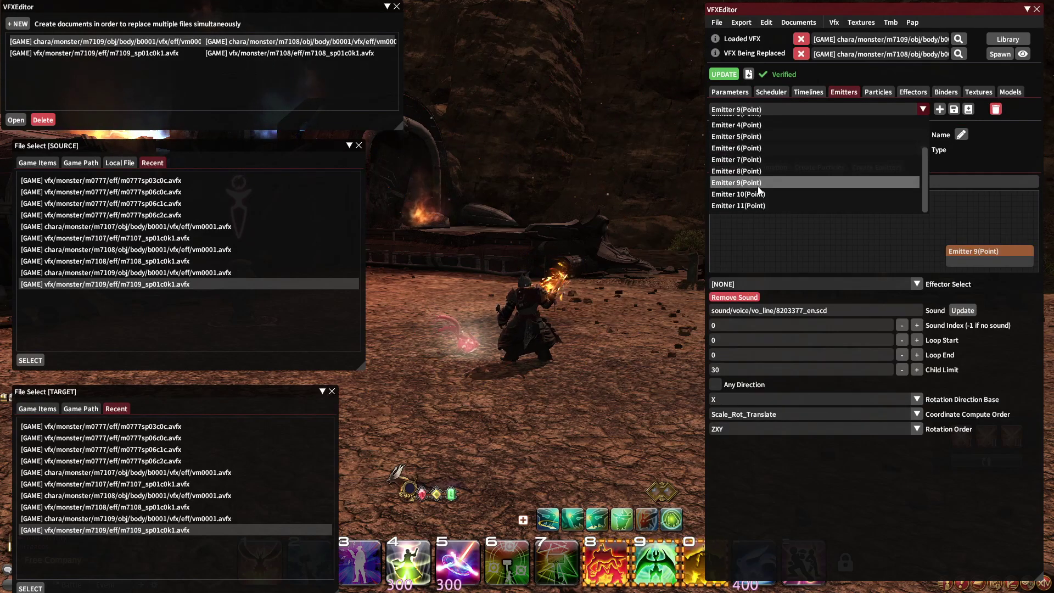
left_click(759, 194)
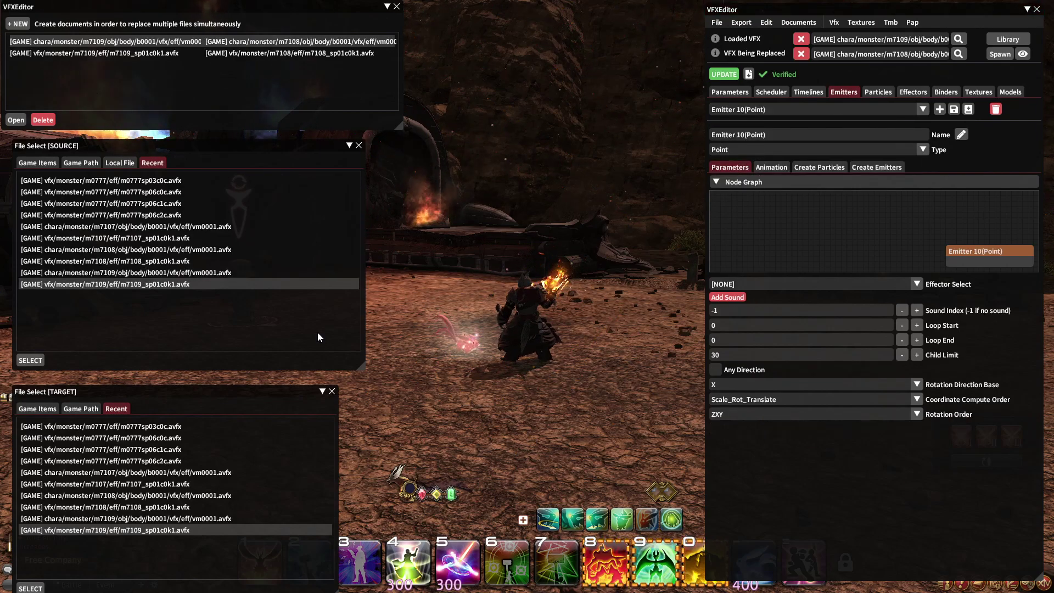
left_click(727, 297)
left_click(753, 310)
type("sound/voice/vo_line/8203378_en.scd")
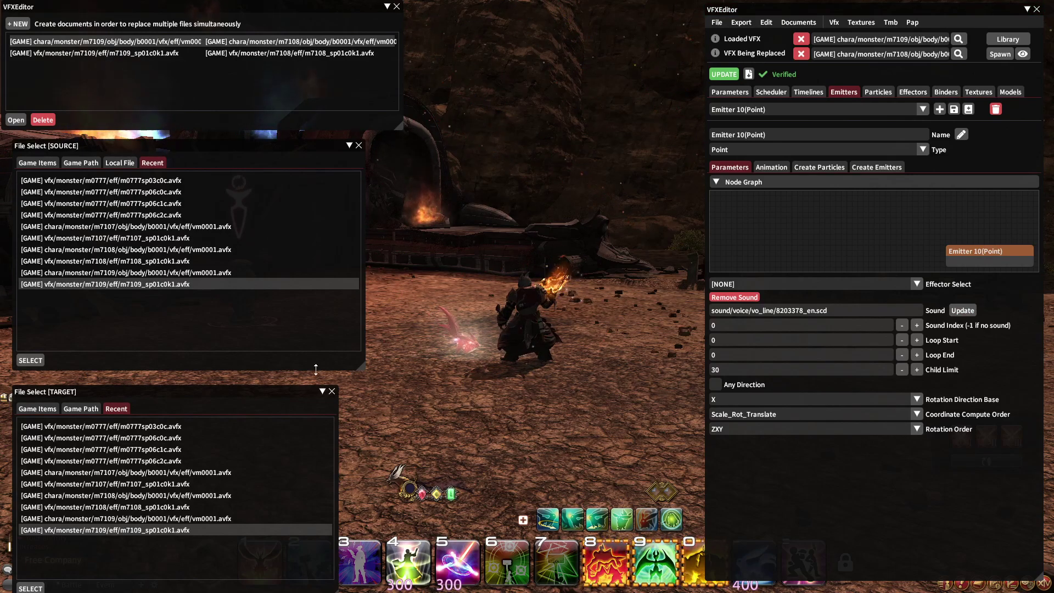
Step: Set Emitter 11's sound path to 8203385_en.scd and its Life to 240
left_click(774, 108)
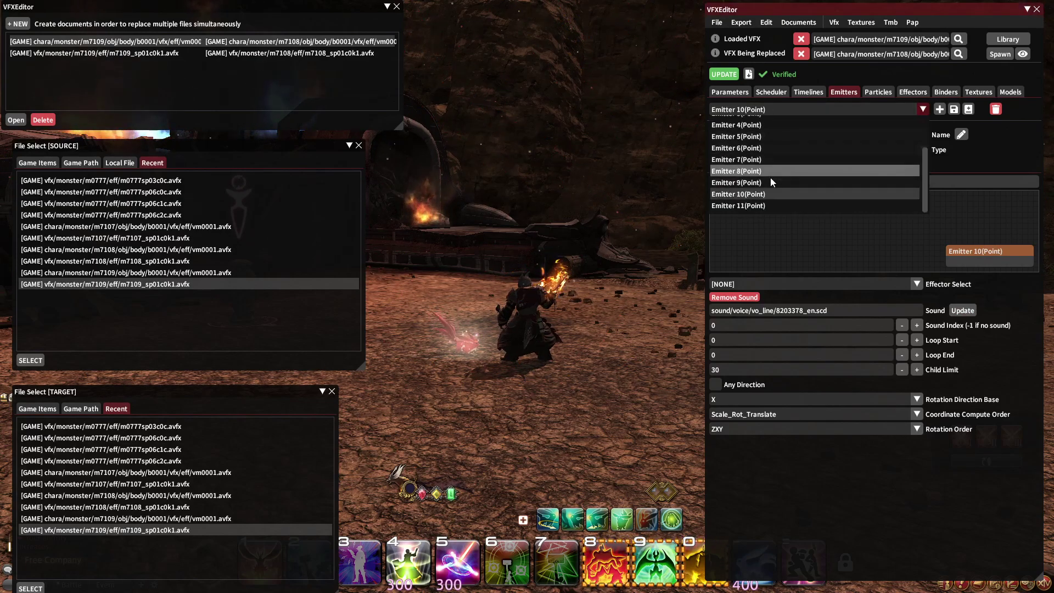
left_click(774, 206)
left_click(873, 311)
left_click(916, 326)
left_click(962, 312)
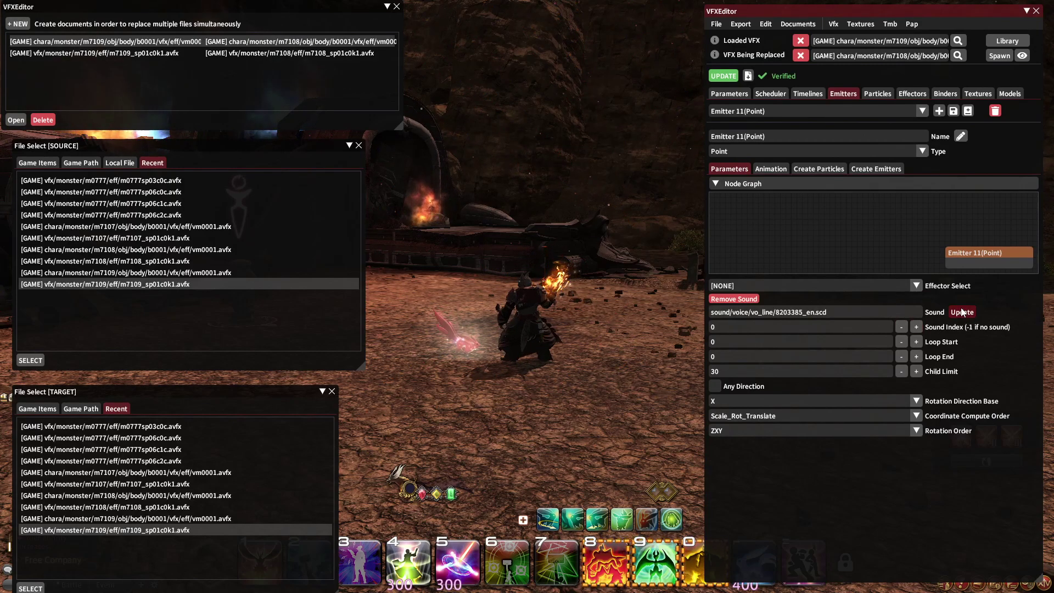
left_click(771, 168)
left_click(842, 184)
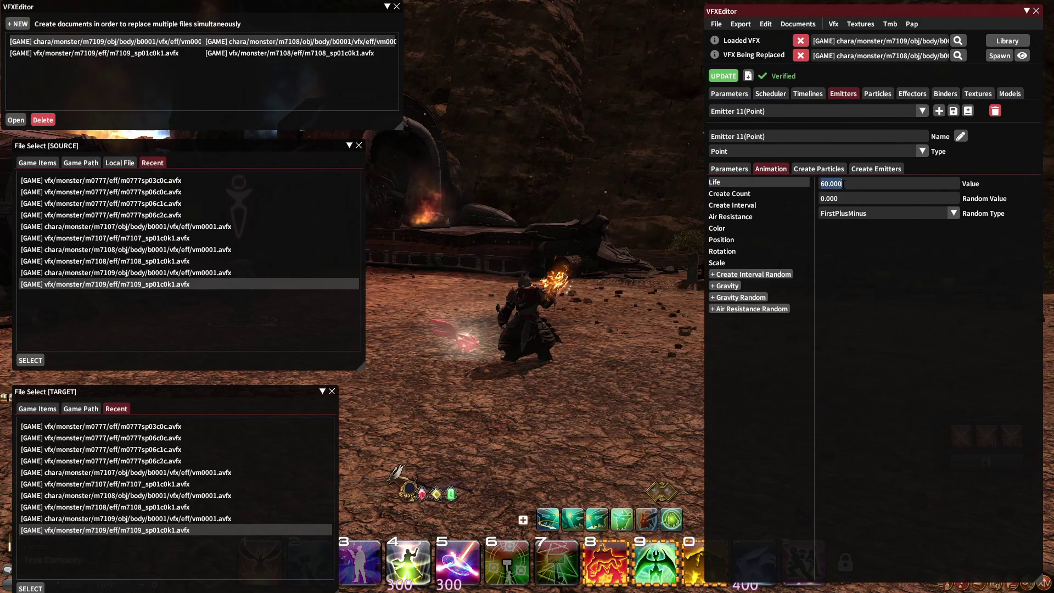
type("240")
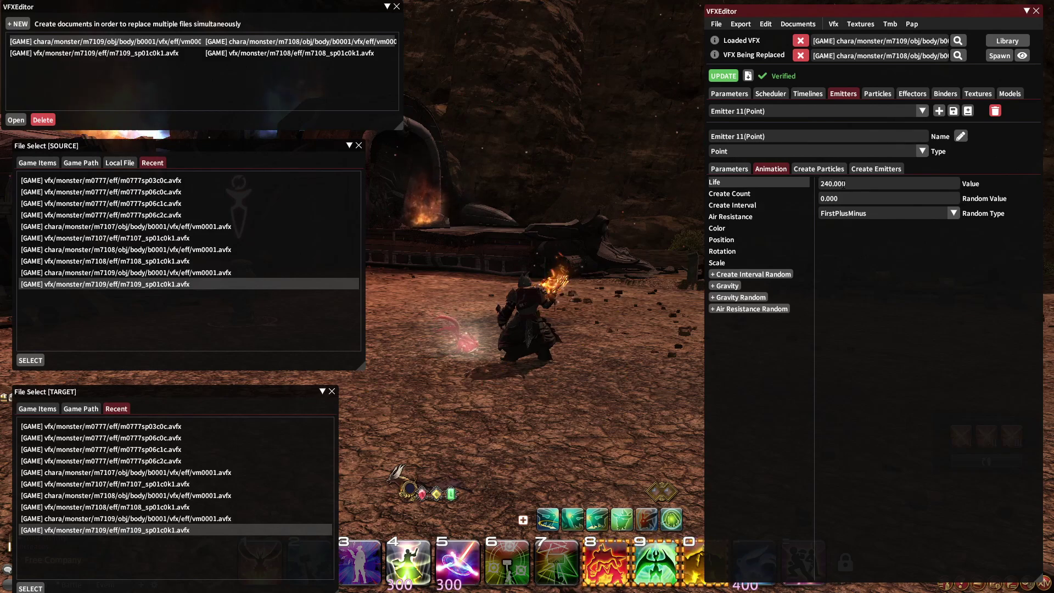
Step: Set Emitter 10's Life to 240 and apply the update to the game
left_click(759, 113)
left_click(737, 196)
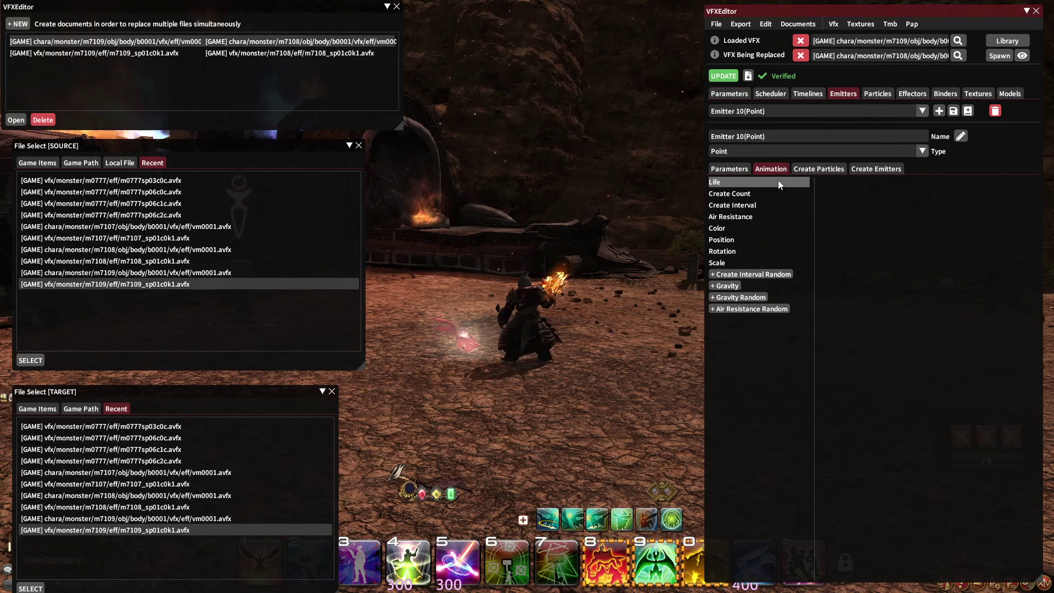
type("240.000")
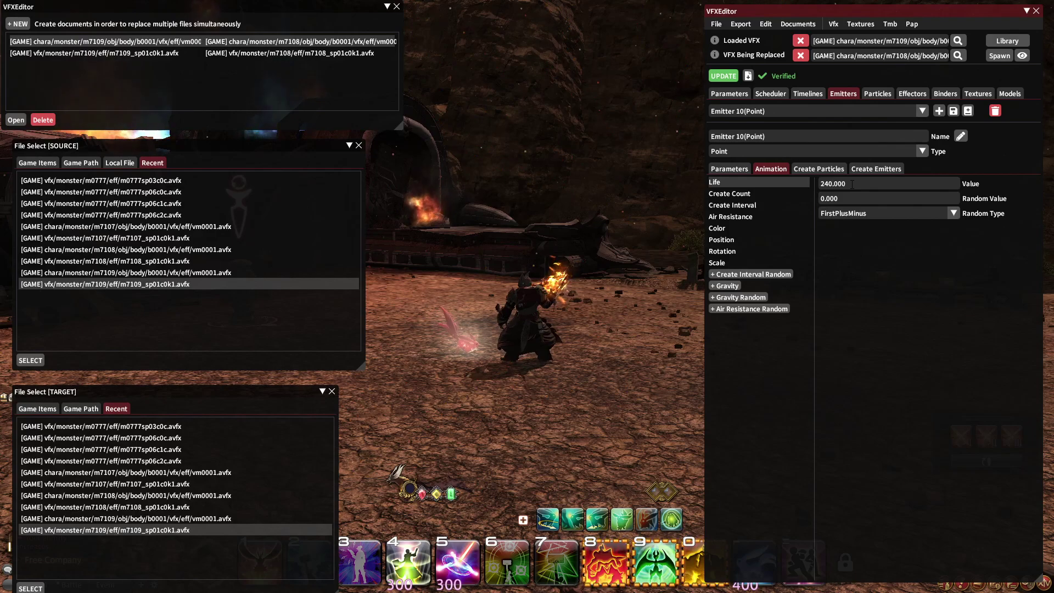
left_click(729, 169)
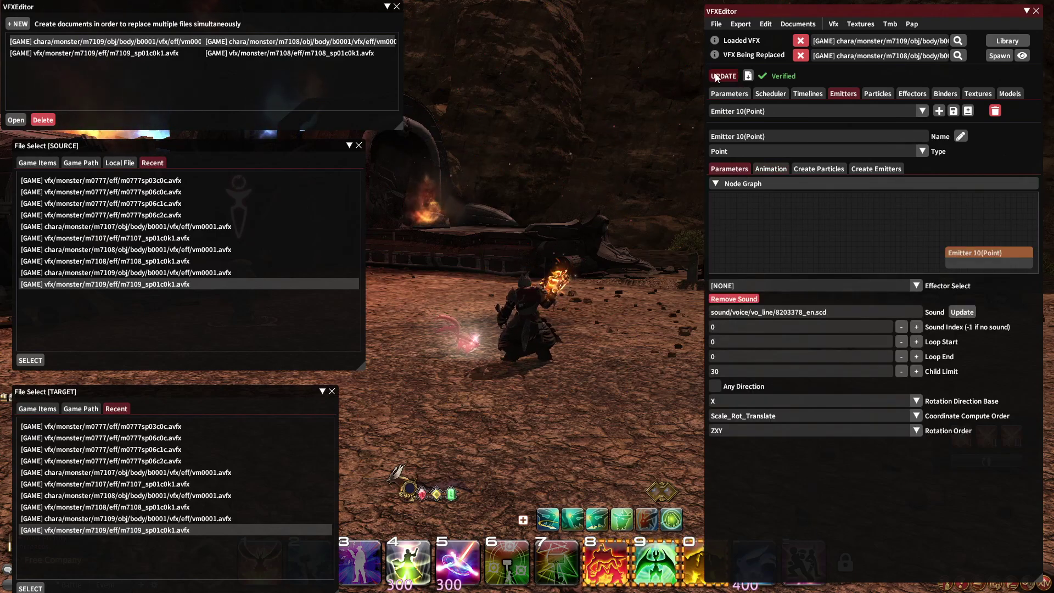
left_click(716, 77)
Step: Check Emitter 9's Life value
left_click(774, 112)
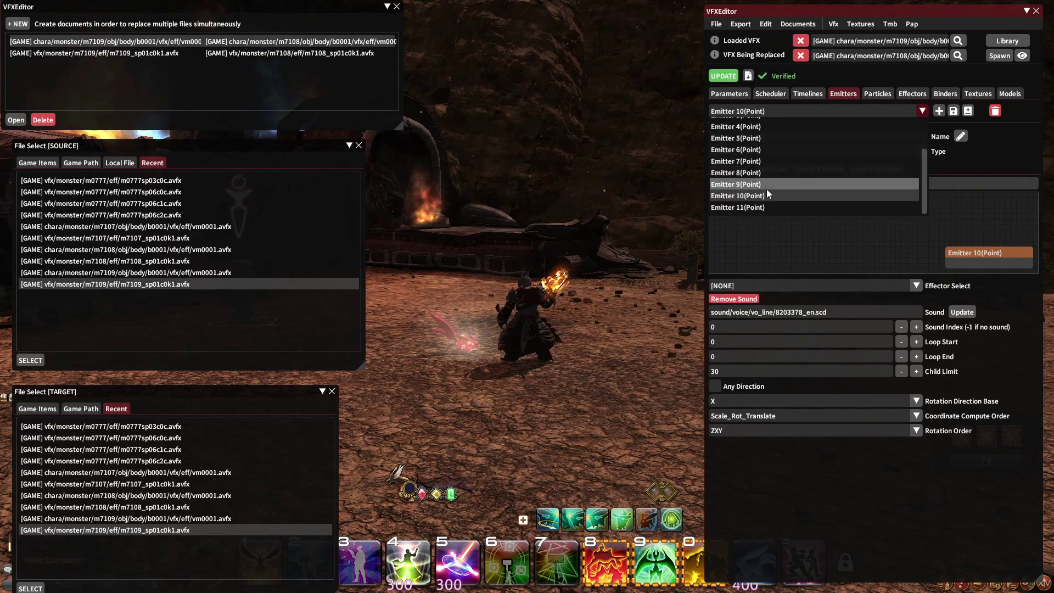
left_click(763, 184)
left_click(770, 169)
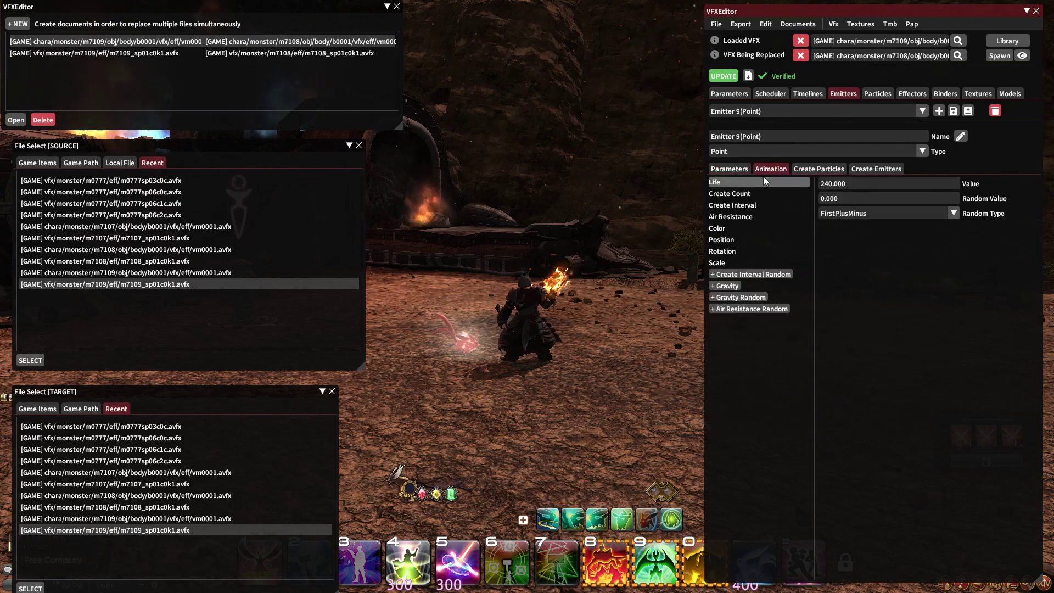
left_click(785, 110)
Step: In Emitter 5's Create Emitters list, target Emitters 6, 7 and 8 in slots 0–2
left_click(763, 183)
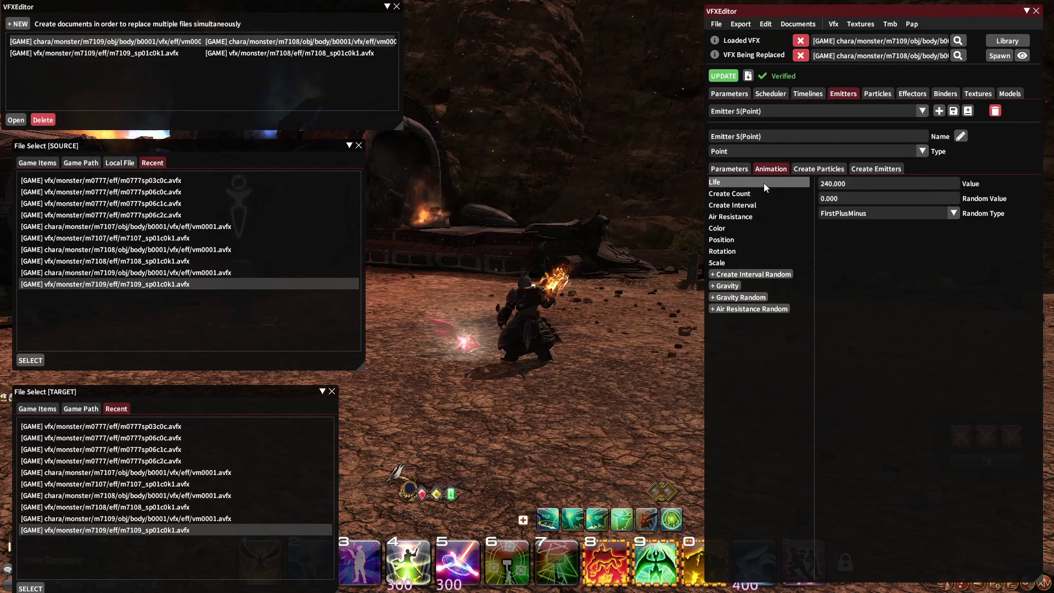
left_click(878, 170)
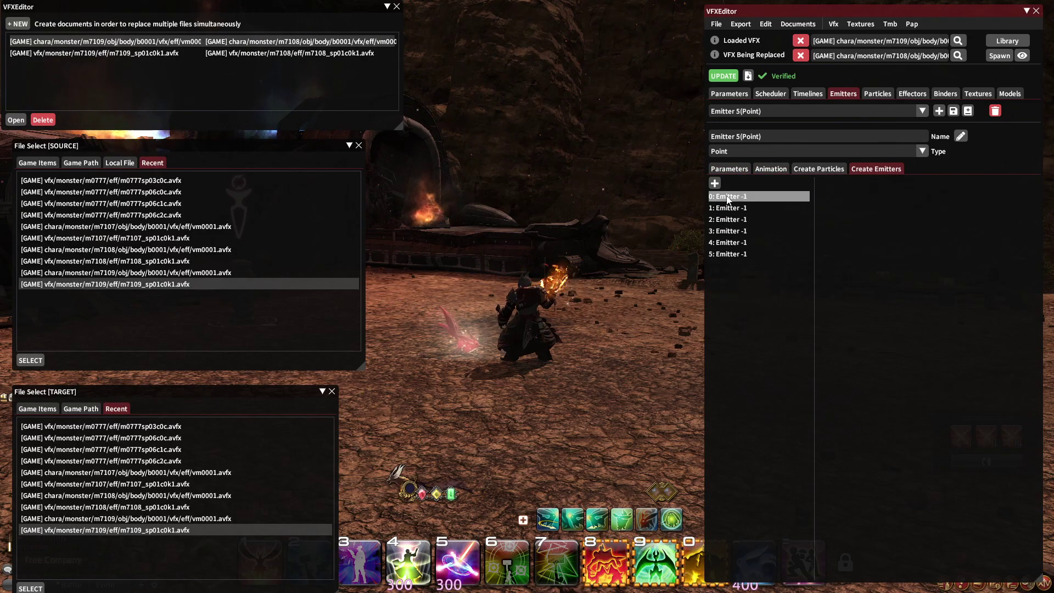
left_click(721, 196)
left_click(856, 198)
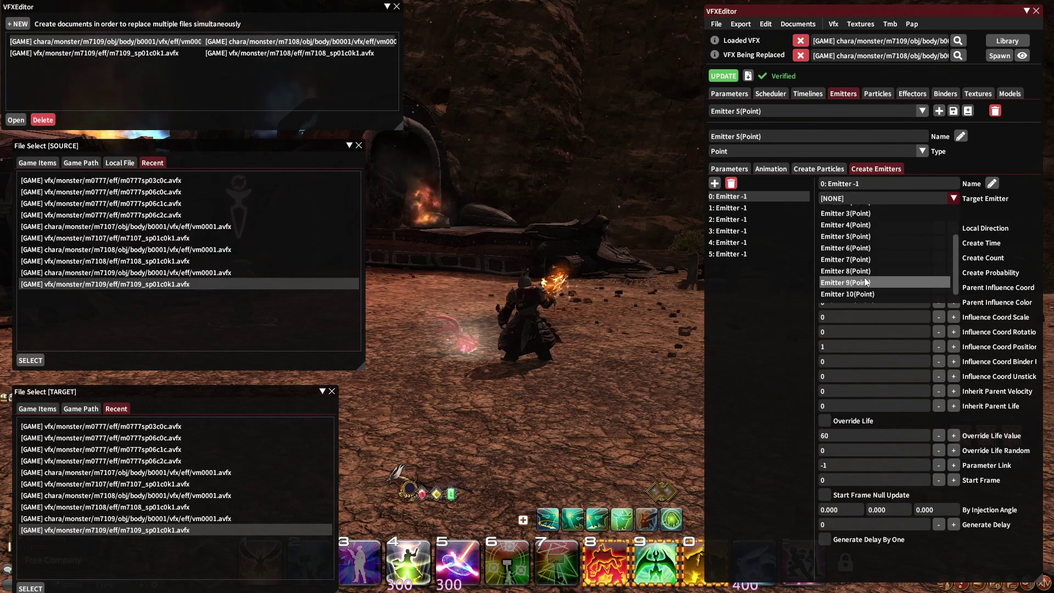
left_click(846, 294)
left_click(746, 209)
left_click(860, 198)
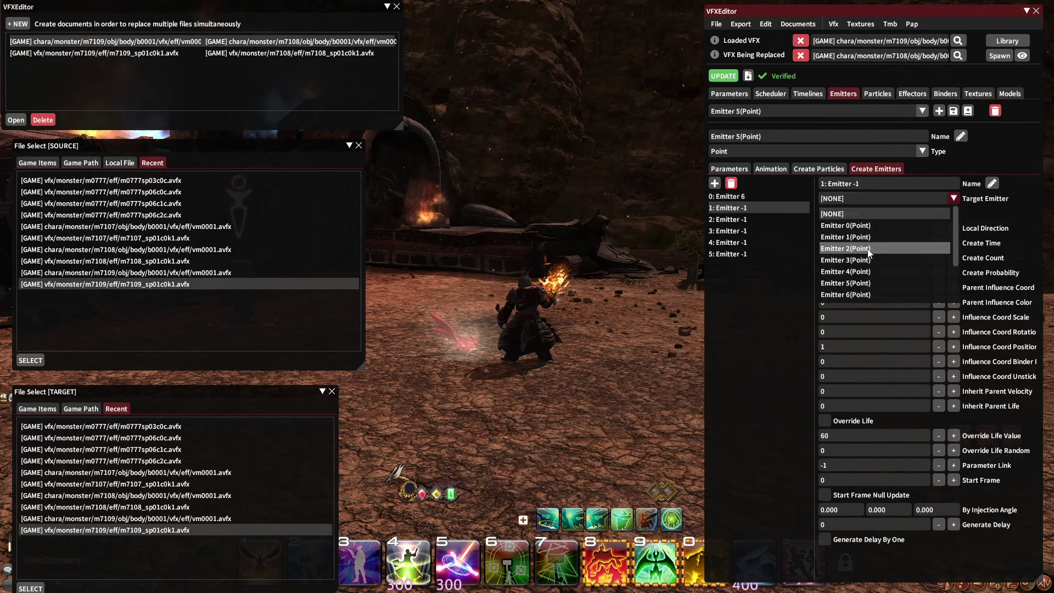
left_click(845, 271)
left_click(738, 219)
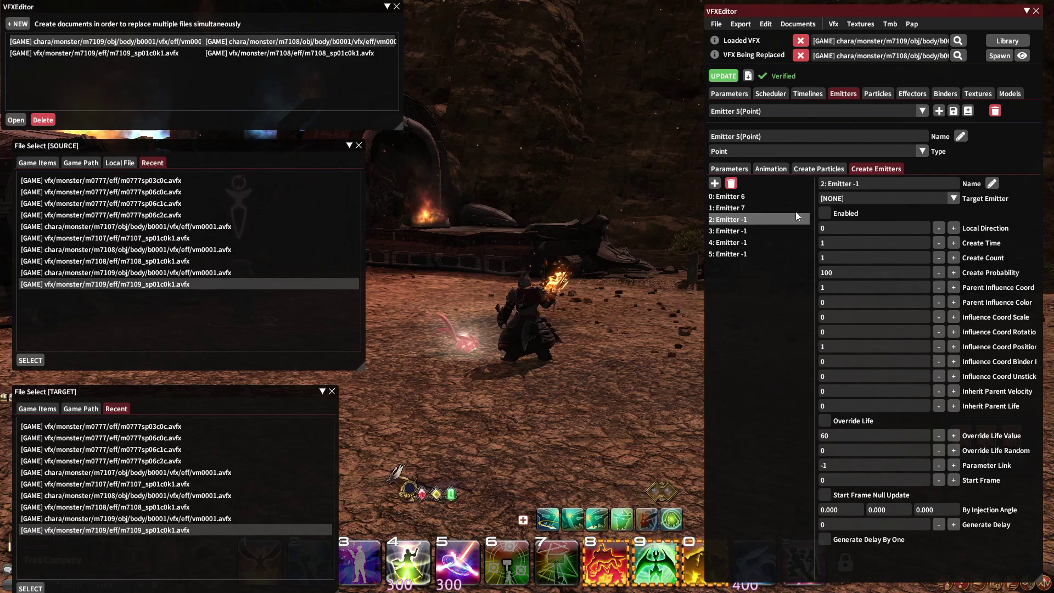
left_click(879, 198)
left_click(868, 271)
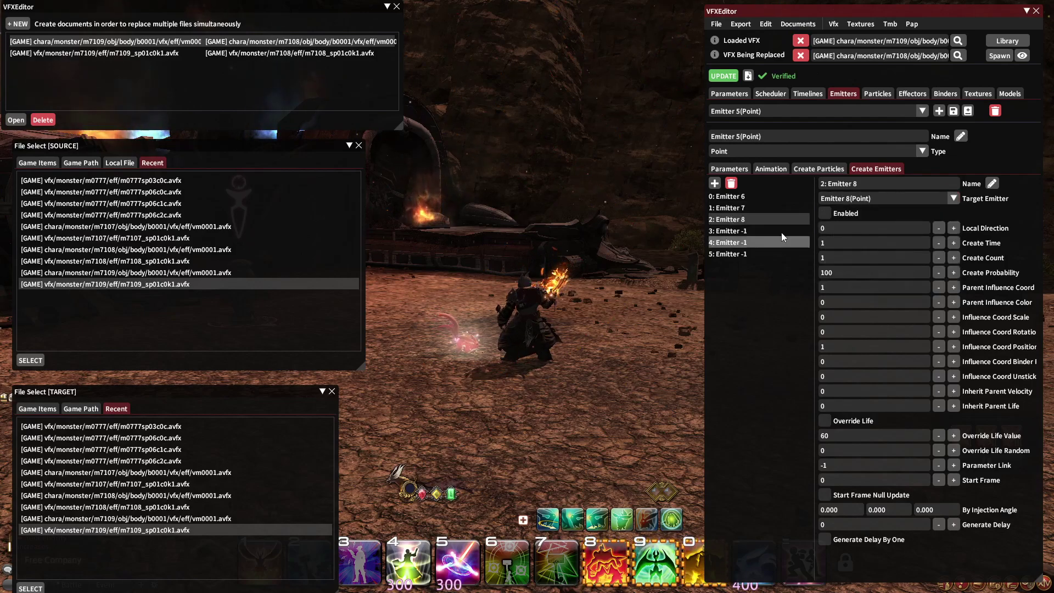
Step: Target Emitters 9, 10 and 11 in create-emitter slots 3–5
left_click(753, 230)
left_click(866, 198)
left_click(873, 272)
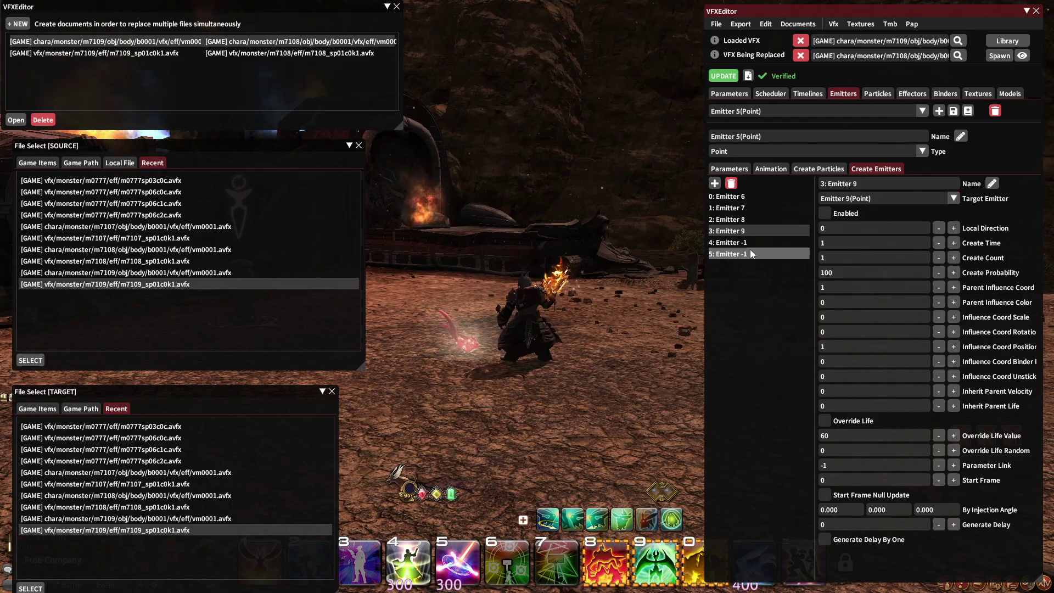
left_click(748, 243)
left_click(881, 198)
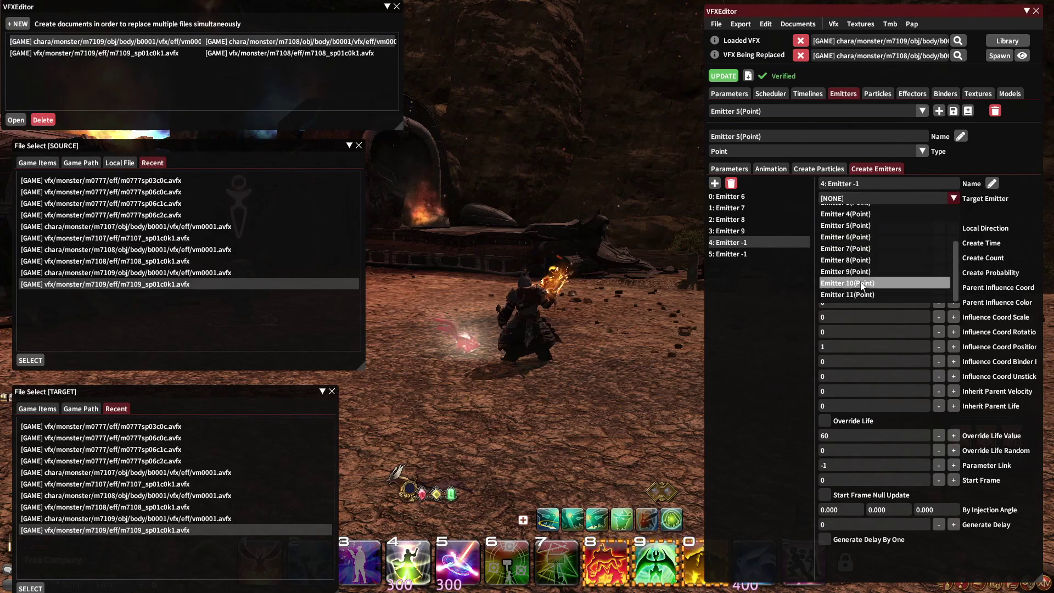
left_click(867, 283)
left_click(733, 253)
left_click(860, 197)
left_click(862, 293)
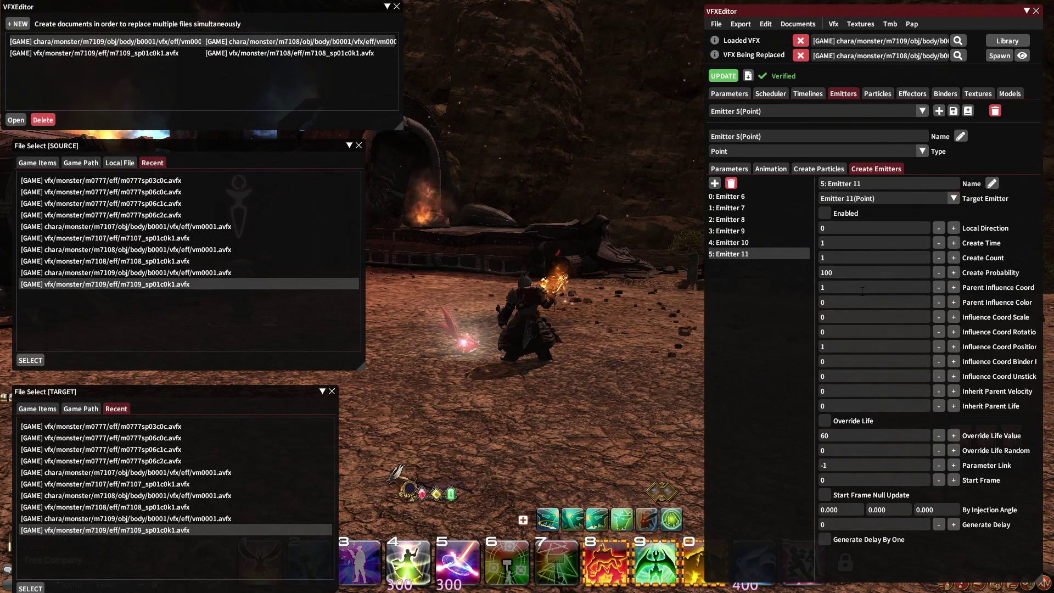
Step: Apply the edited VFX in game and review the Emitter 6, 7 and 10 spawn entries
left_click(725, 77)
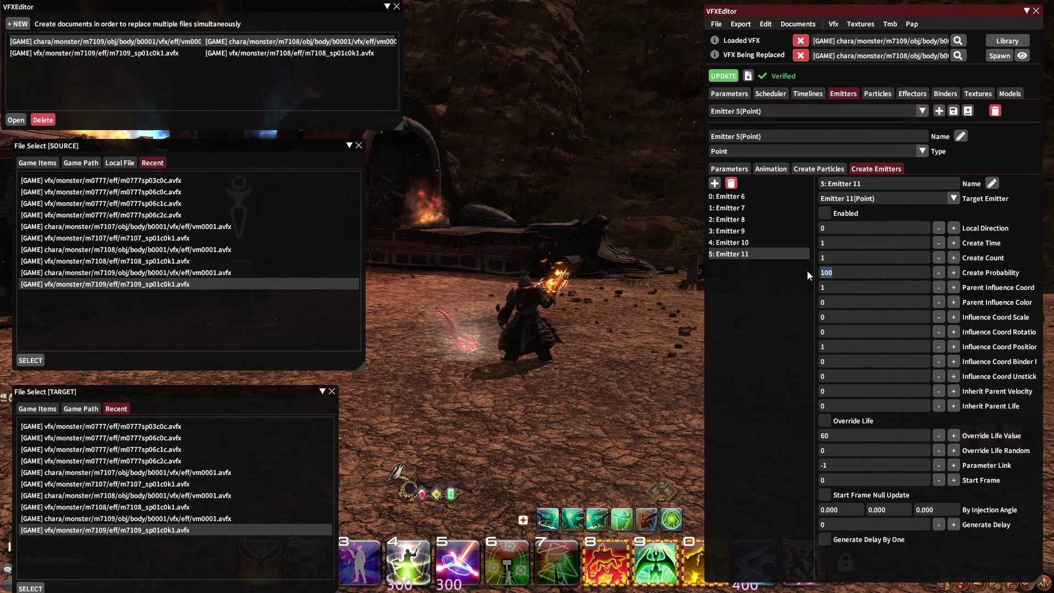
left_click(737, 207)
left_click(739, 197)
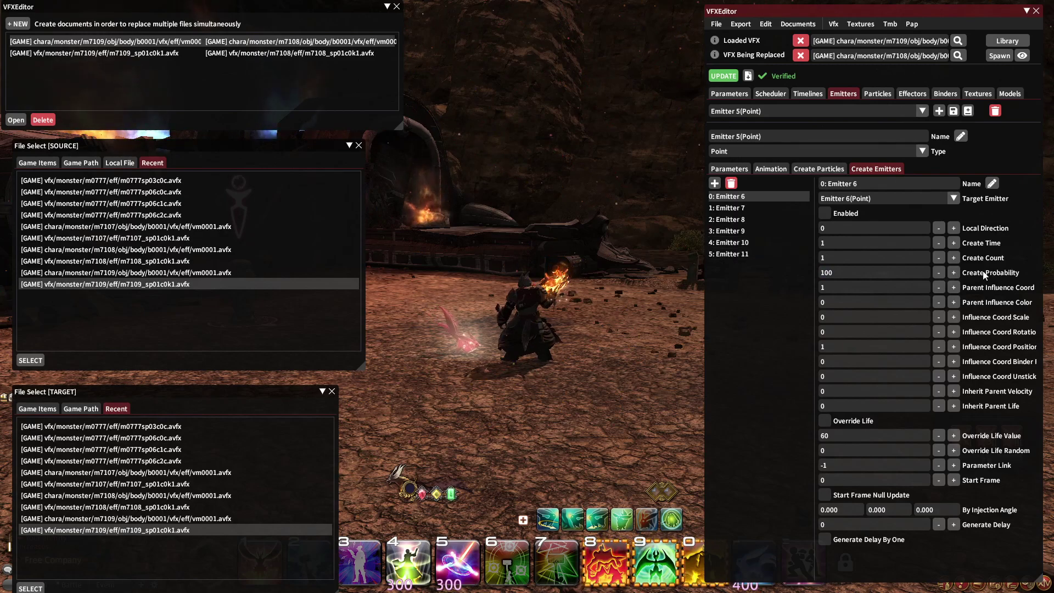
left_click(750, 206)
left_click(747, 196)
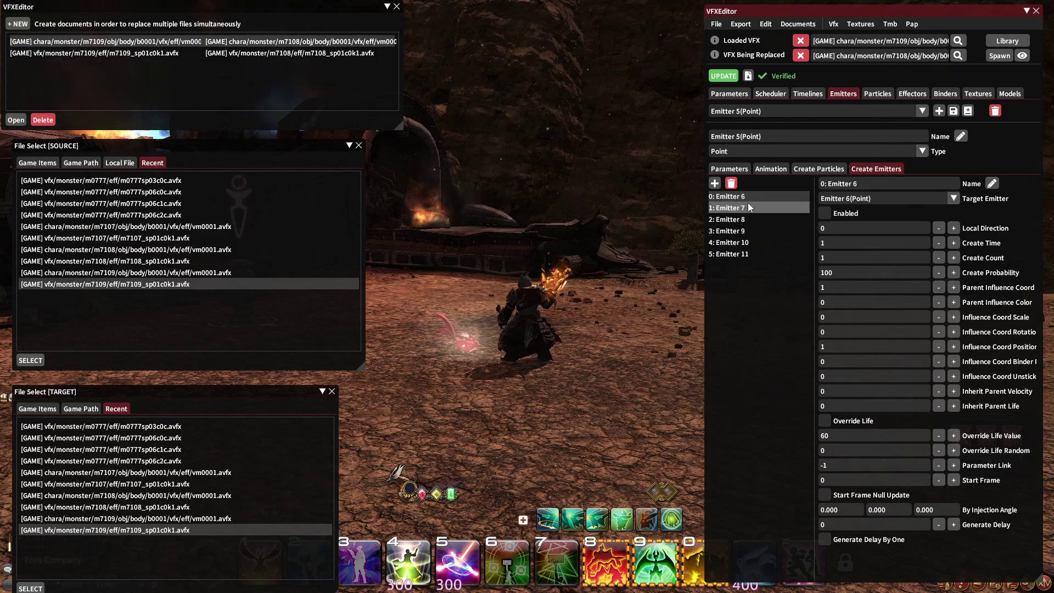
left_click(750, 243)
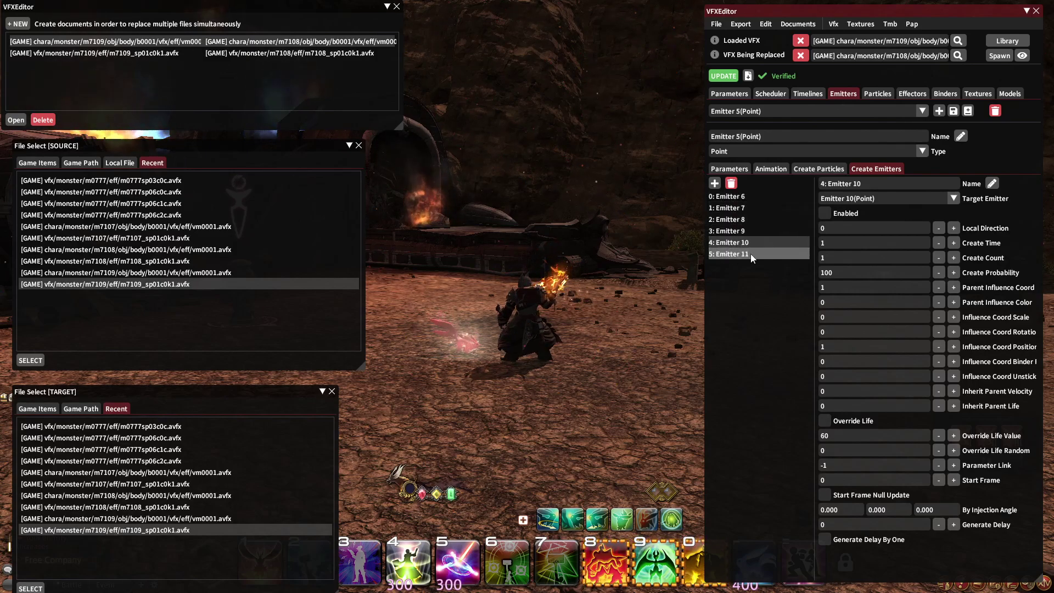
left_click(747, 197)
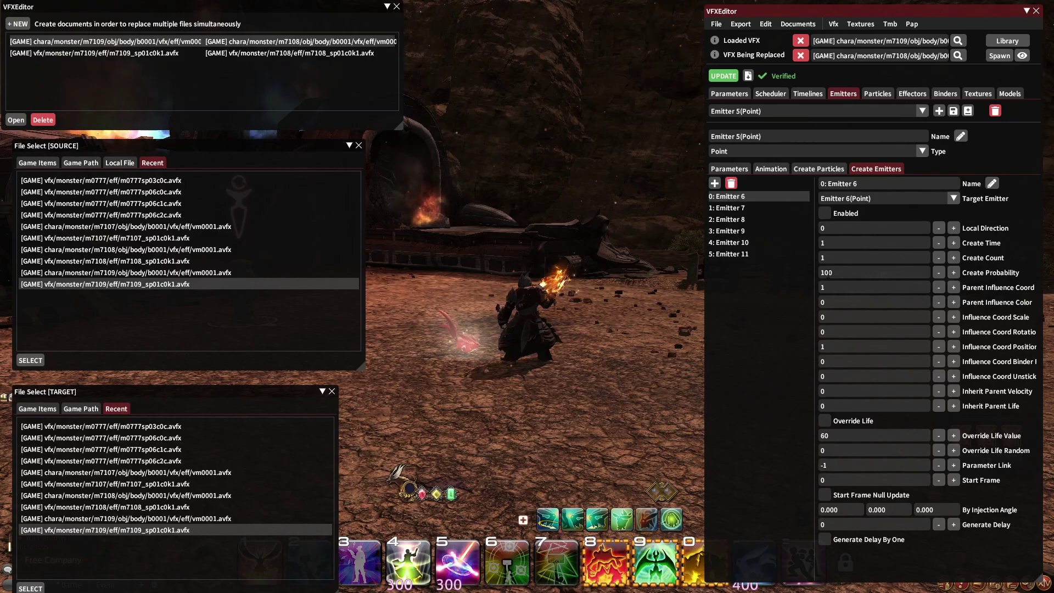
left_click(738, 208)
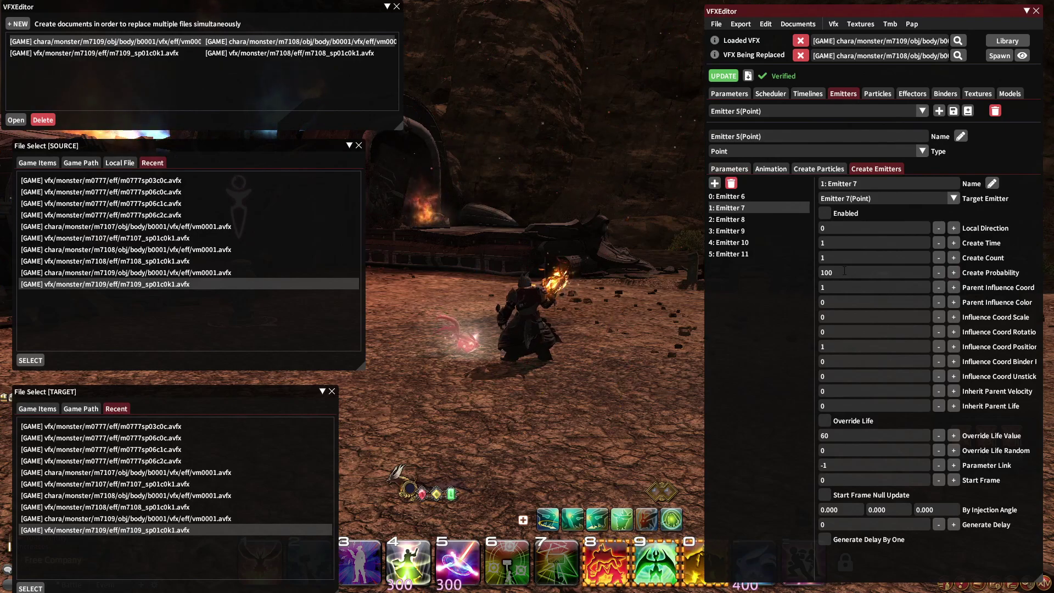
left_click(762, 196)
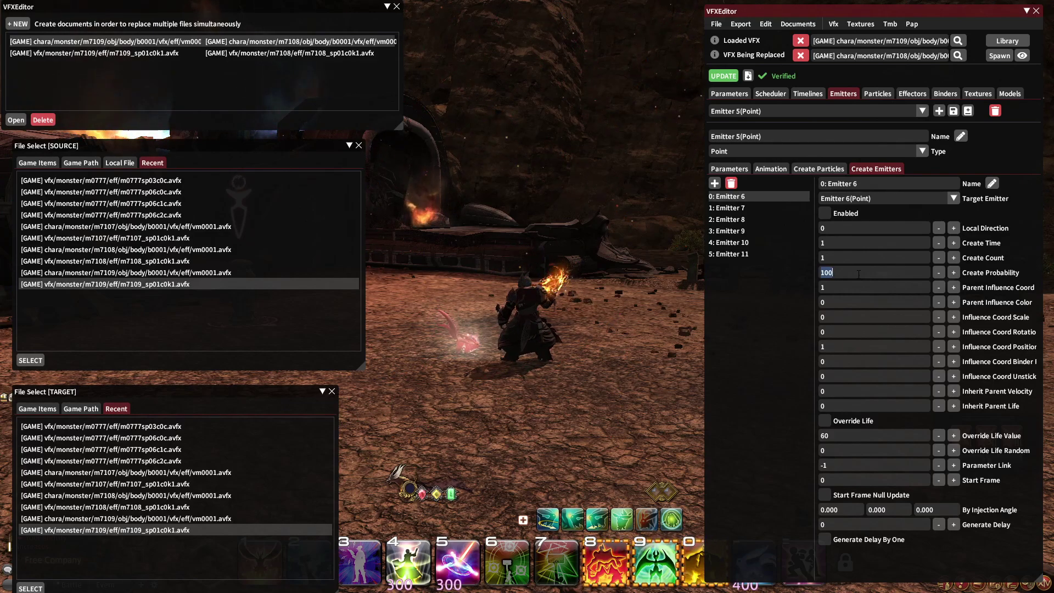
Step: Edit the Create Probability values on the Emitter 7, 8 and 9 spawn entries
left_click(726, 208)
left_click(850, 273)
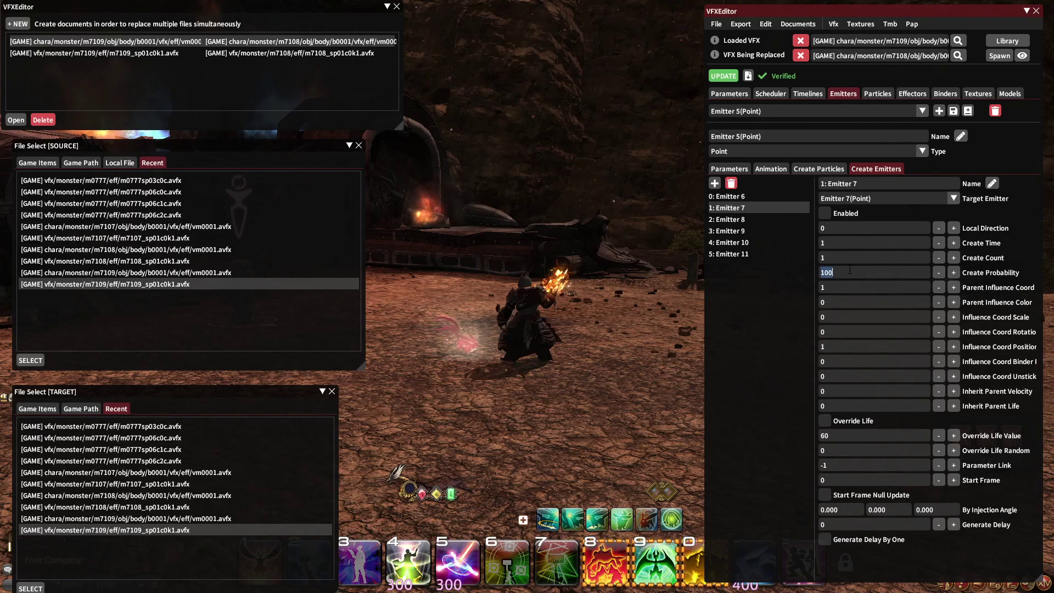
left_click(727, 220)
left_click(861, 272)
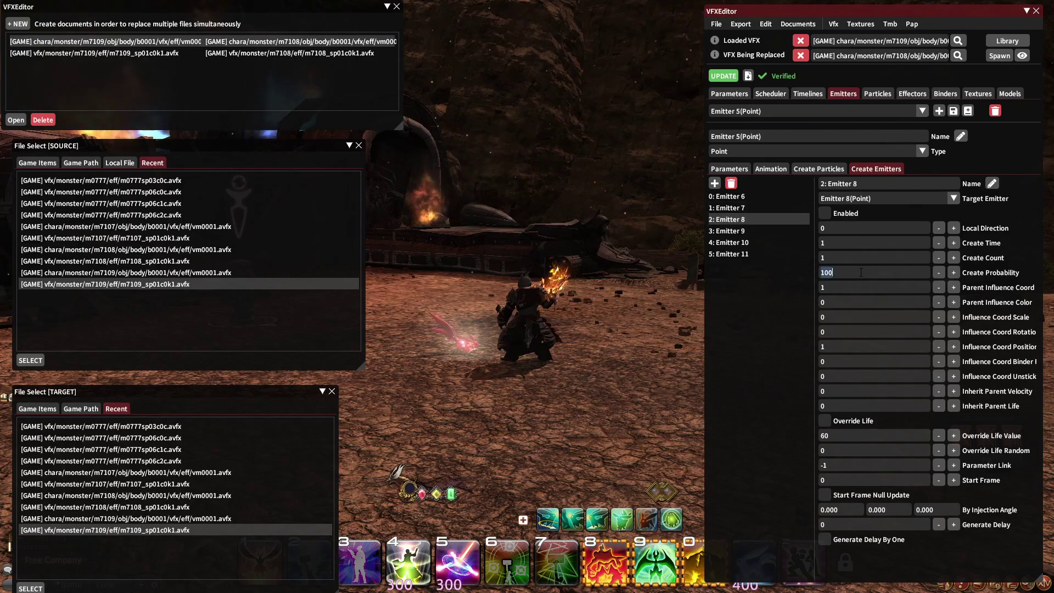
left_click(756, 231)
left_click(866, 286)
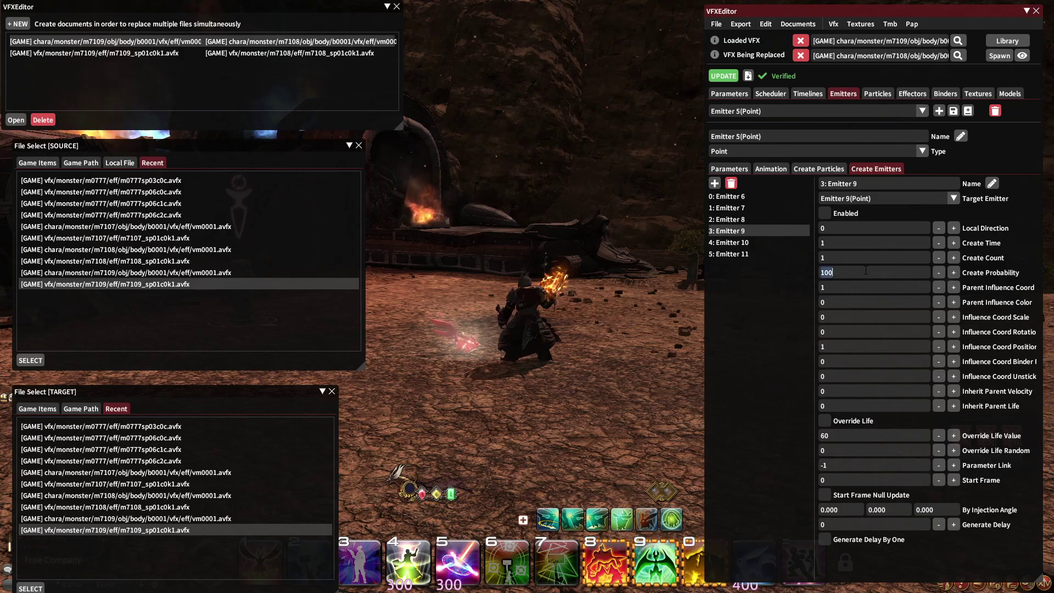
Step: Set Emitter 10's Create Probability to 50, then recheck the Emitter 7 and 10 probabilities
left_click(782, 245)
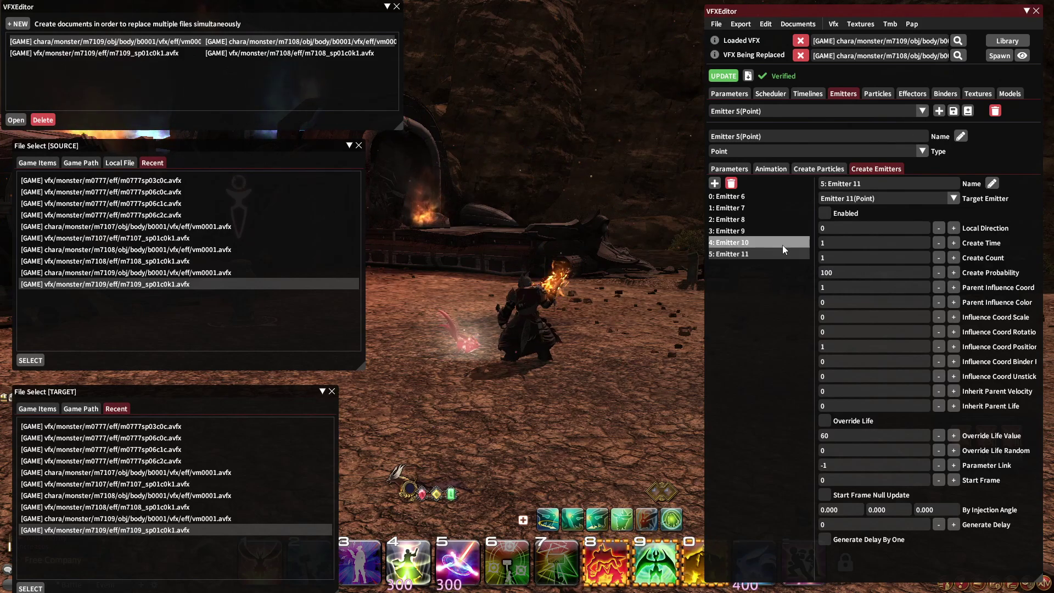
left_click(864, 274)
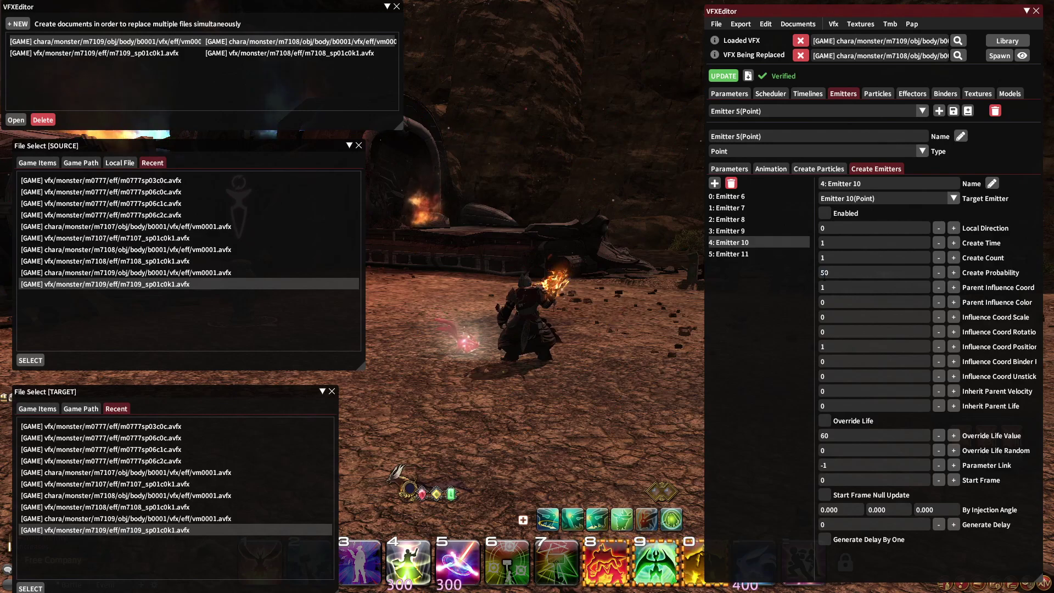
left_click(756, 254)
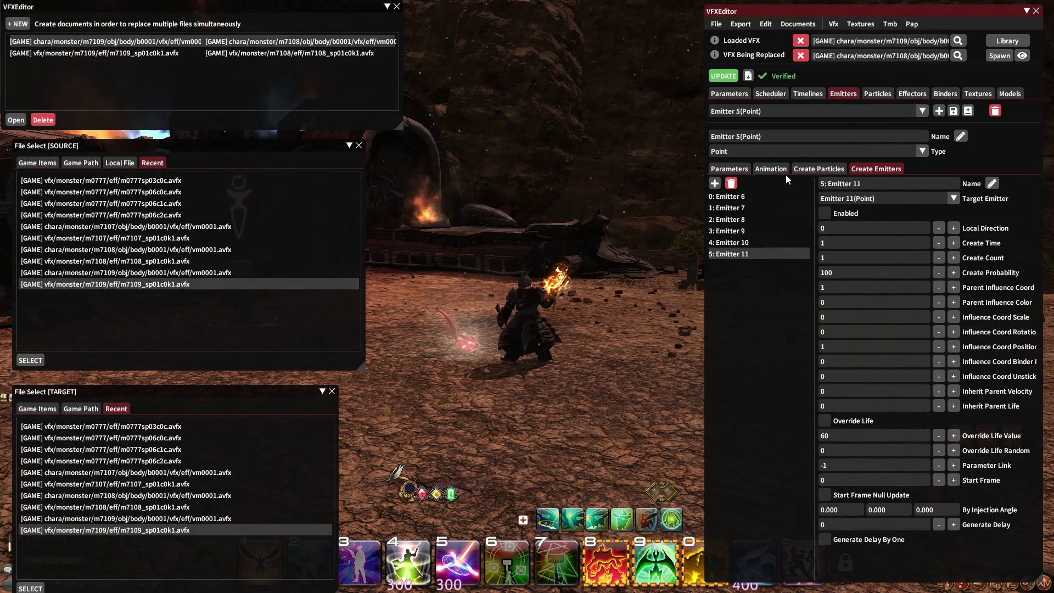
left_click(750, 206)
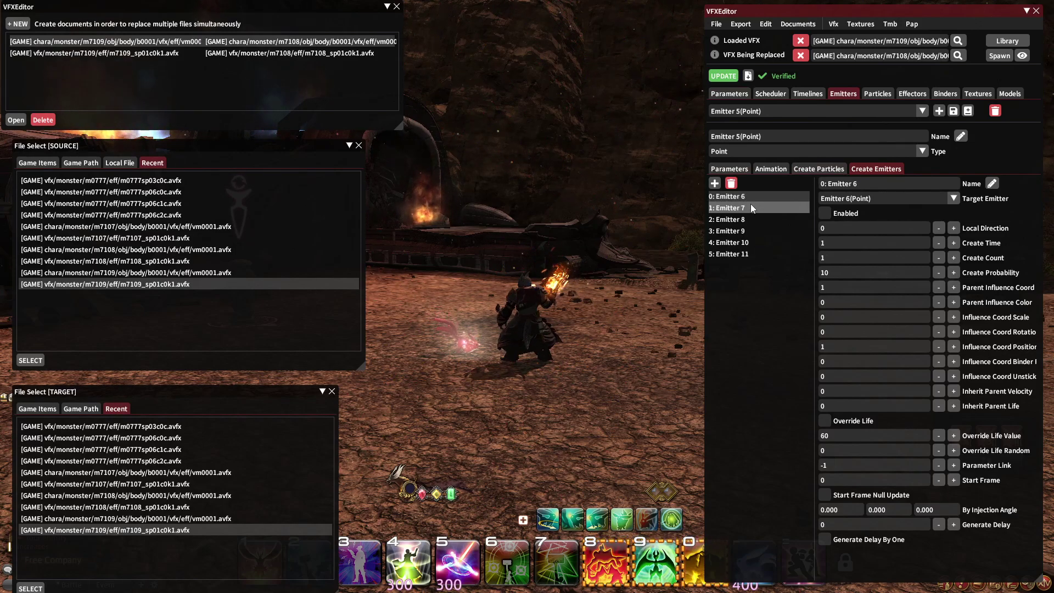
left_click(742, 242)
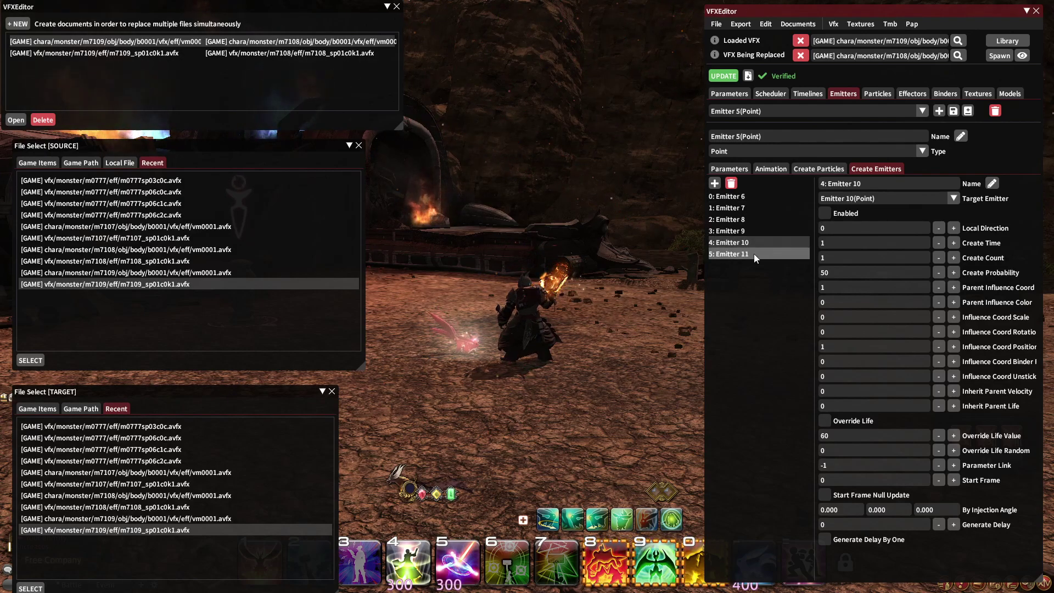
Step: Check the emitter's general parameters, apply the VFX, and spawn it on your own character
left_click(738, 170)
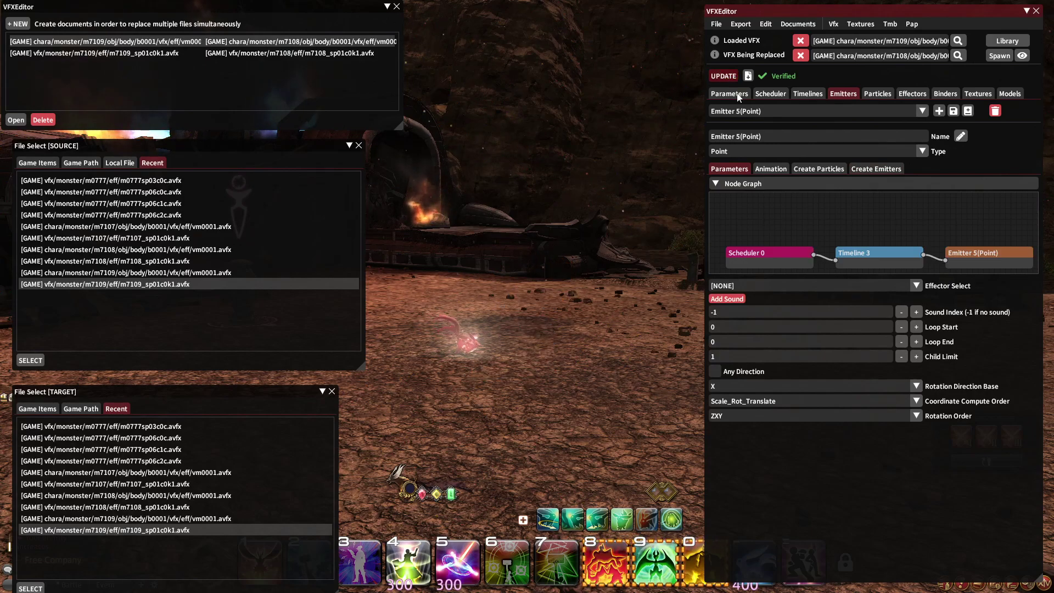
left_click(877, 168)
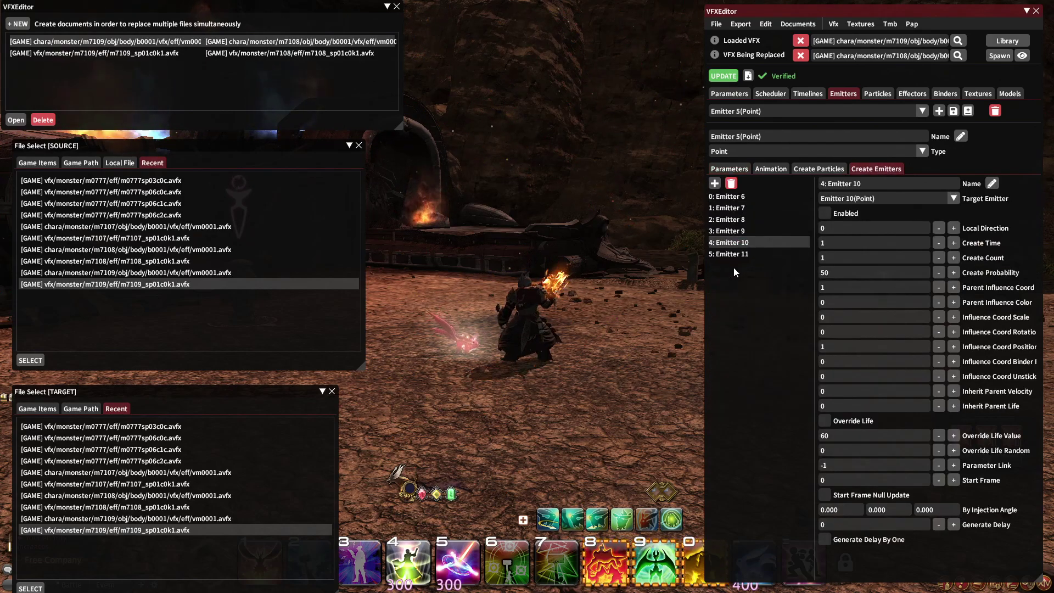
left_click(747, 76)
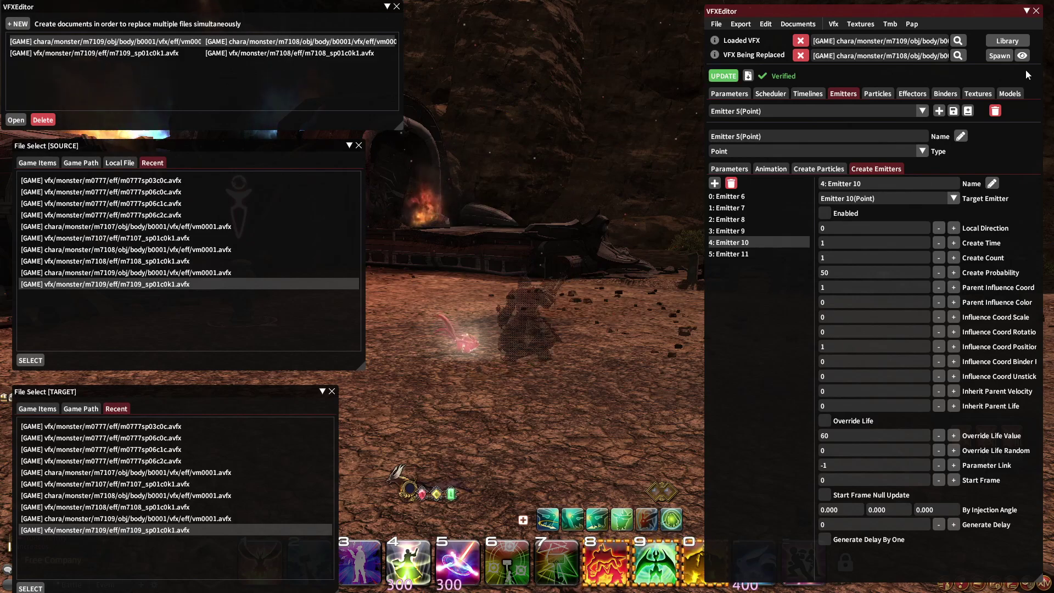
left_click(1000, 56)
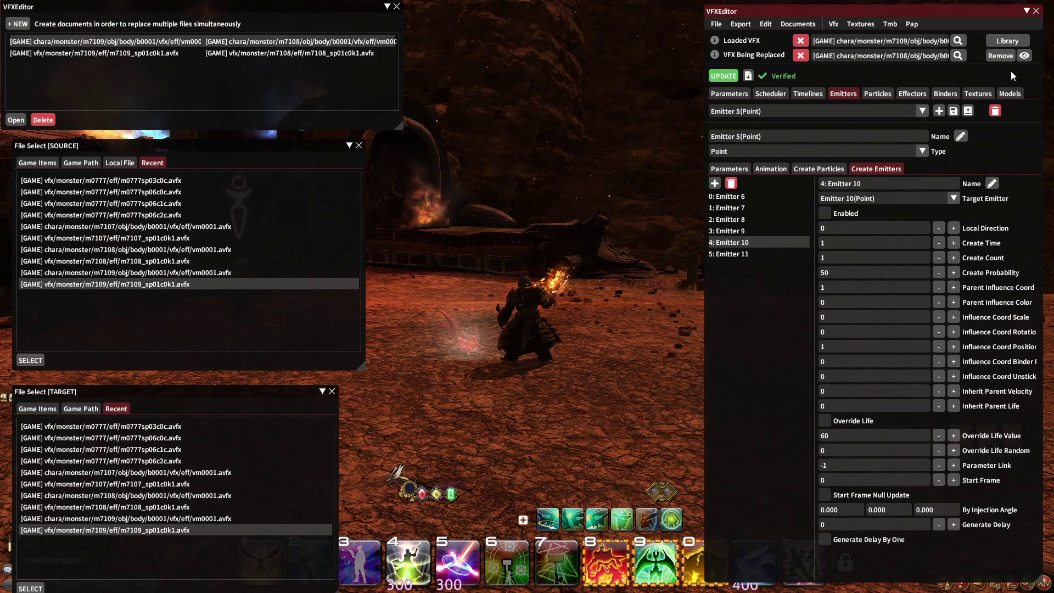
left_click(1003, 56)
left_click(1002, 56)
left_click(1010, 71)
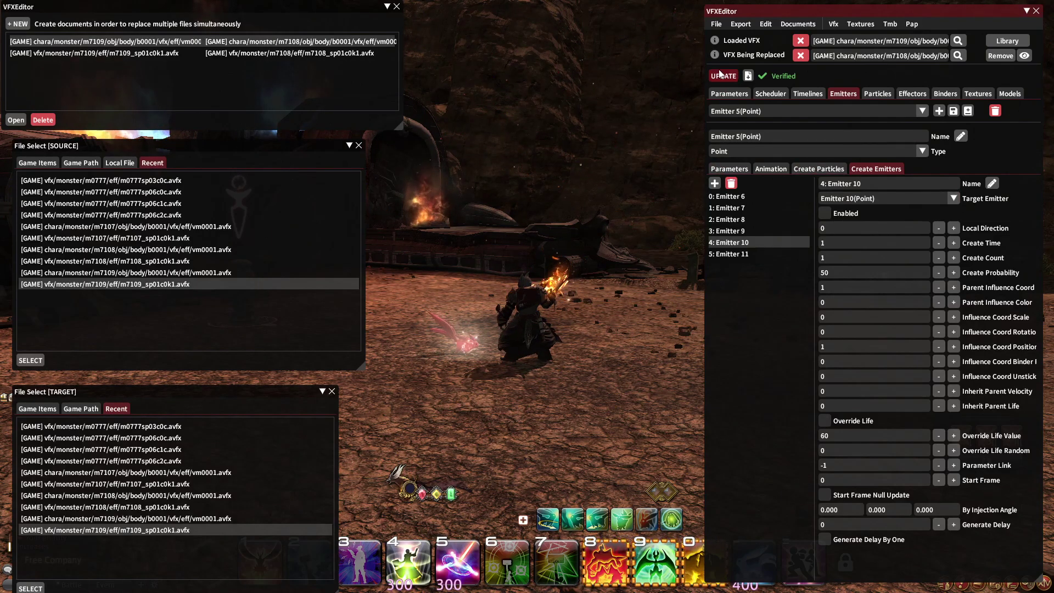
Step: Reapply the latest edits, respawn the effect on yourself, and update it once more
left_click(721, 74)
left_click(996, 56)
left_click(1010, 74)
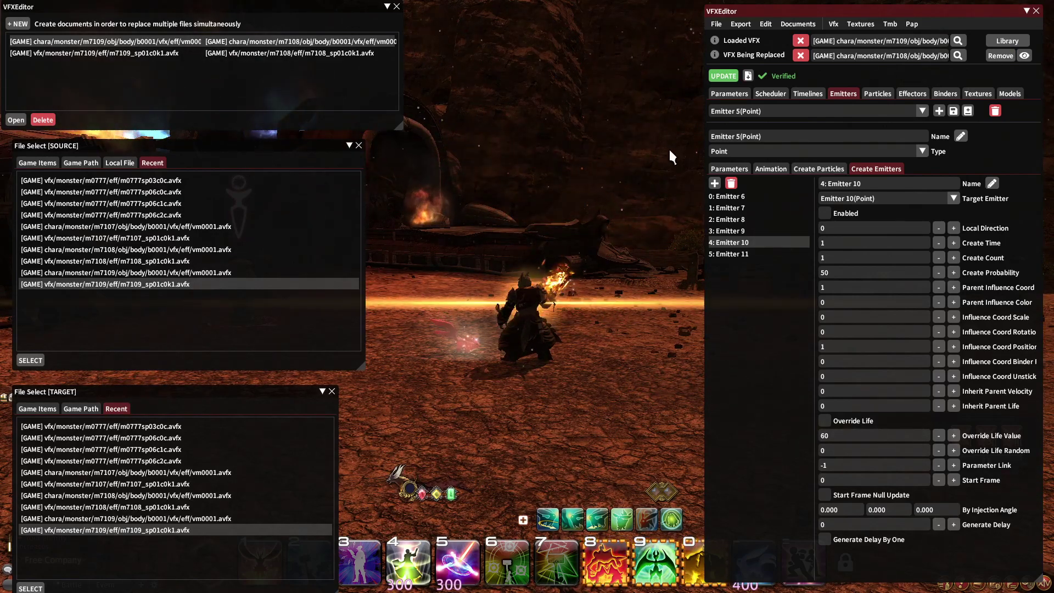
left_click(718, 78)
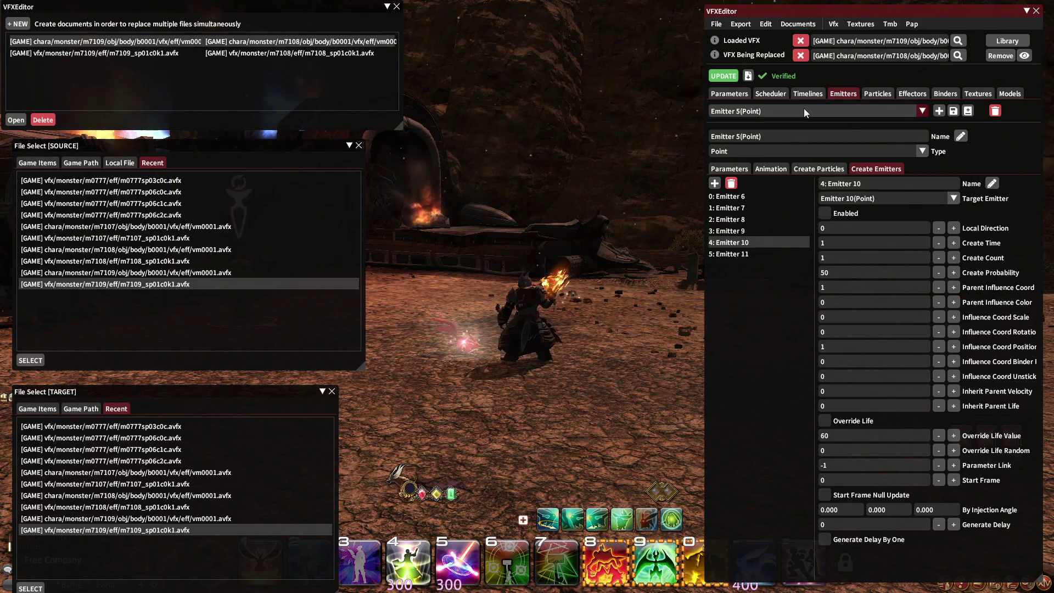
Step: Collapse VFXEditor, turn the camera, and cast Summon Titan II and Earthen Fury on the dummy
left_click_drag(541, 204, 542, 205)
left_click(1026, 10)
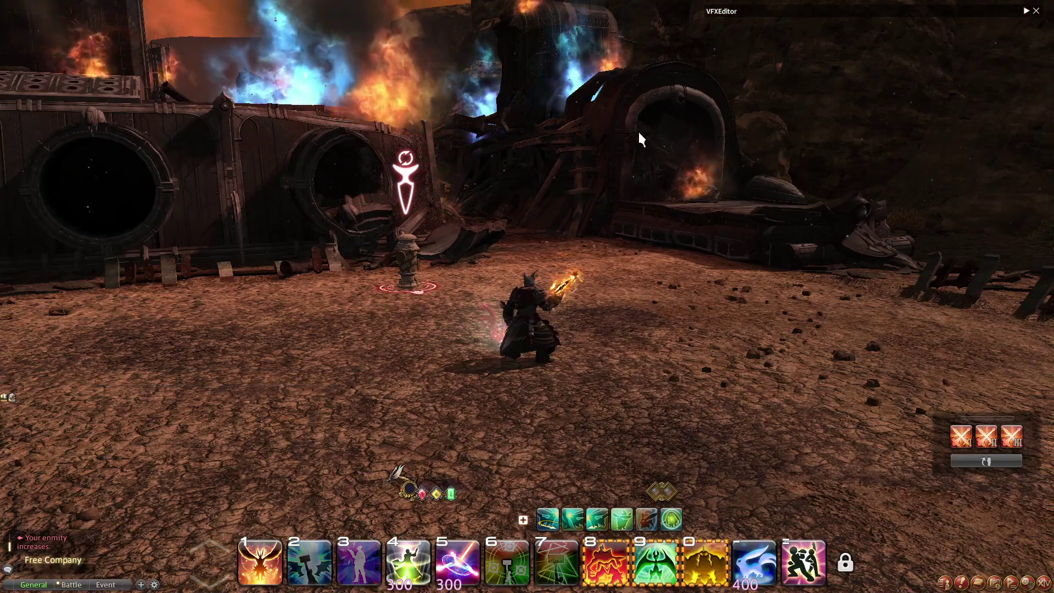
left_click_drag(537, 152, 536, 152)
key("0")
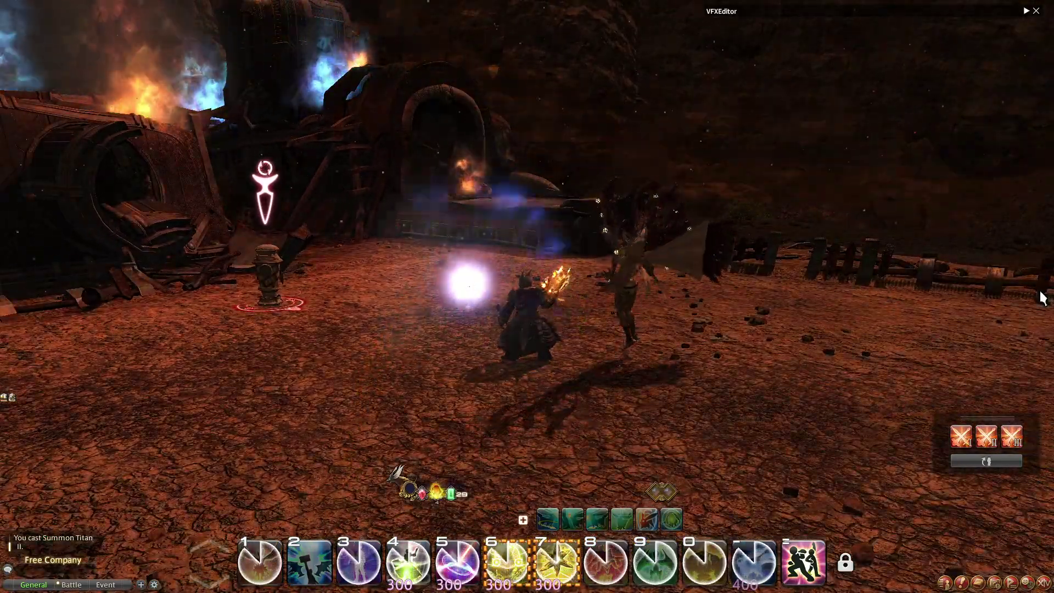
key("minus")
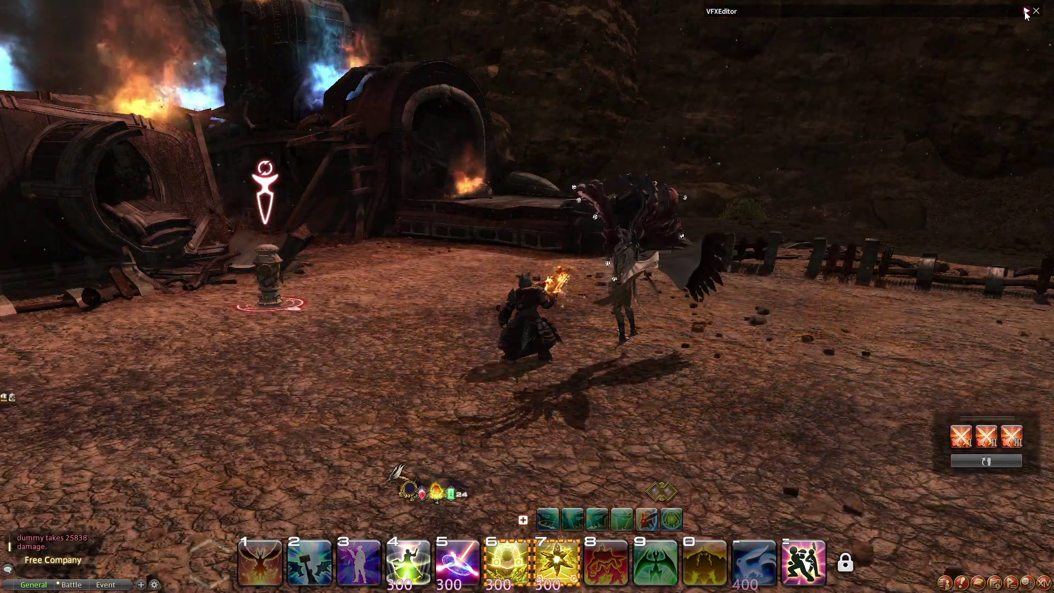
Step: Restore the editor, set the second document to replace m7109_sp01c0k1.avfx, apply it, and view its timelines
left_click(1027, 11)
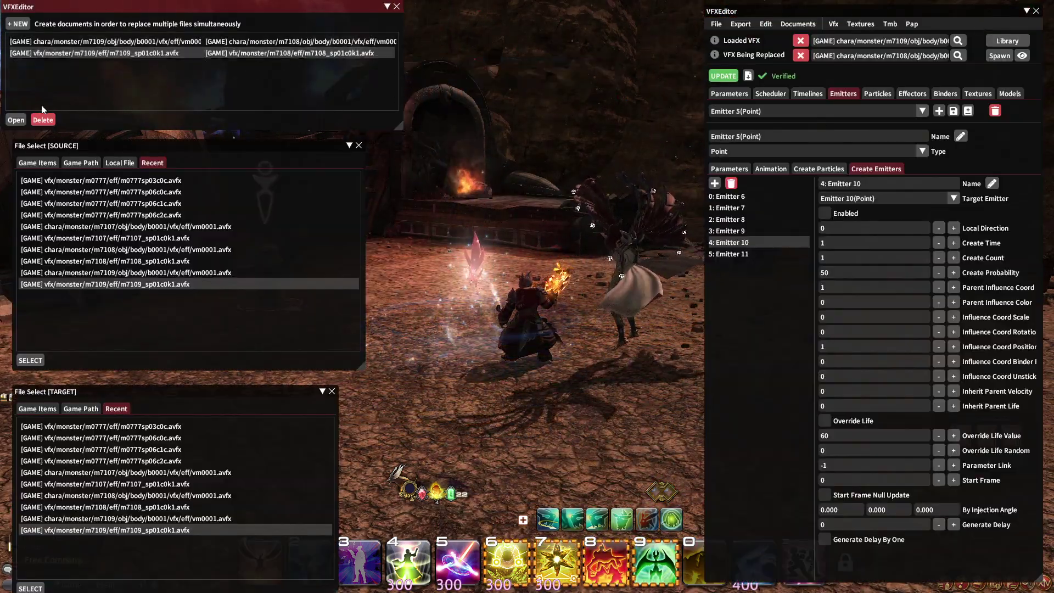
left_click(16, 120)
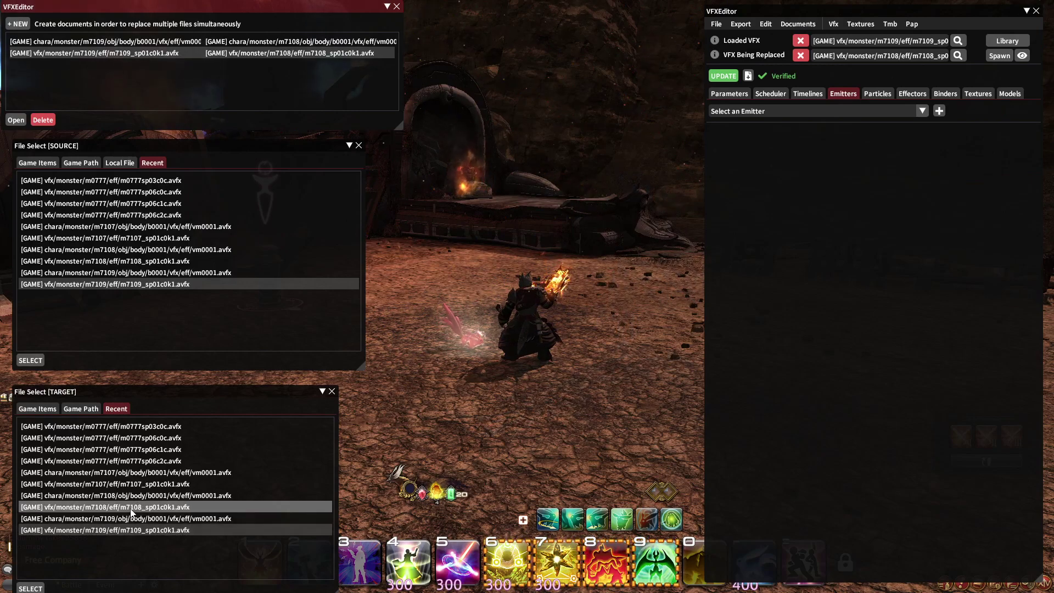
left_click(119, 530)
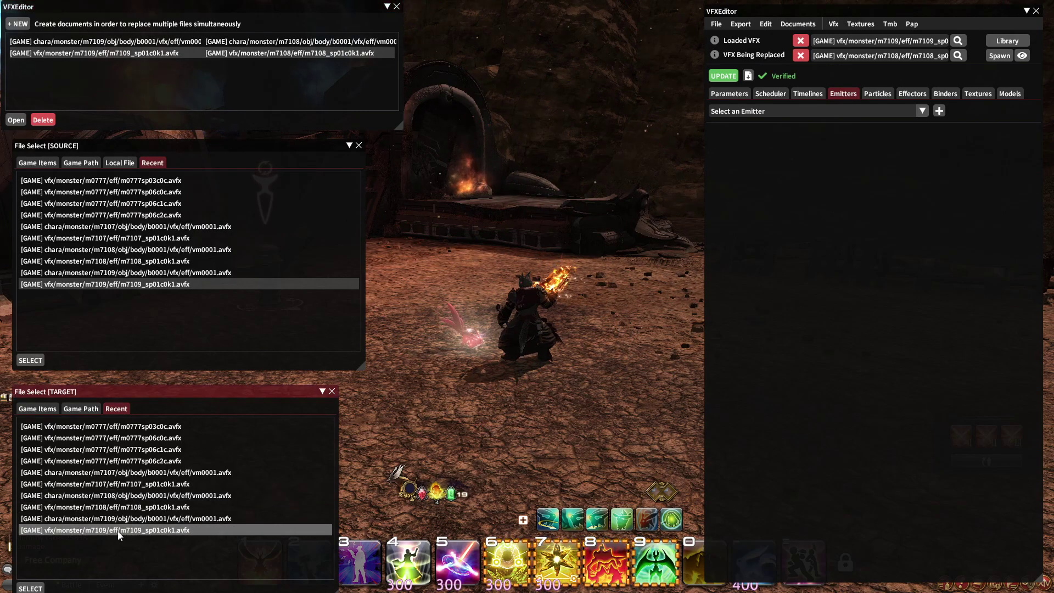
left_click(28, 588)
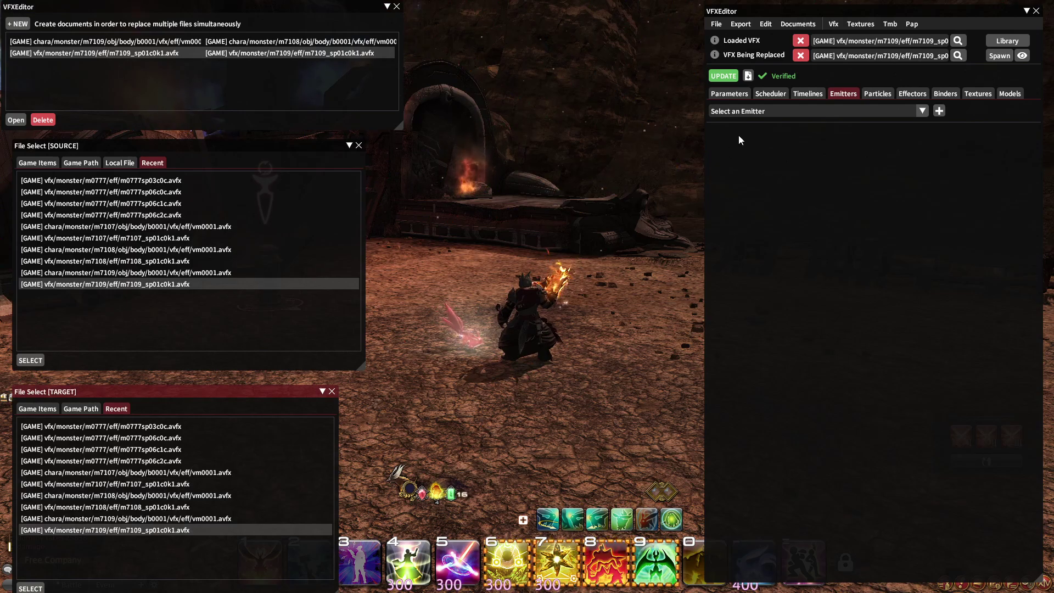
left_click(724, 76)
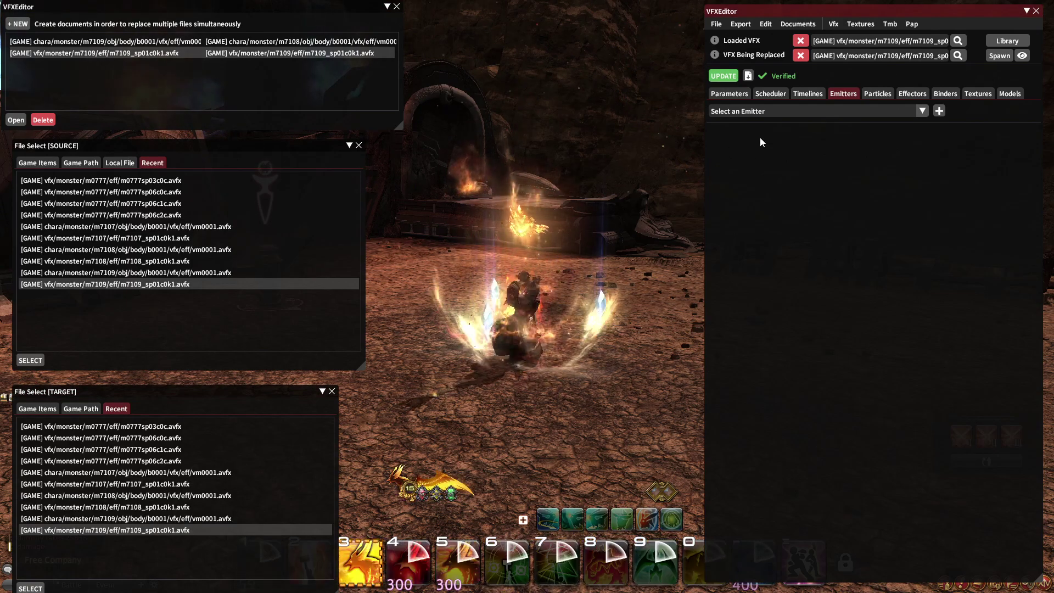
left_click(815, 96)
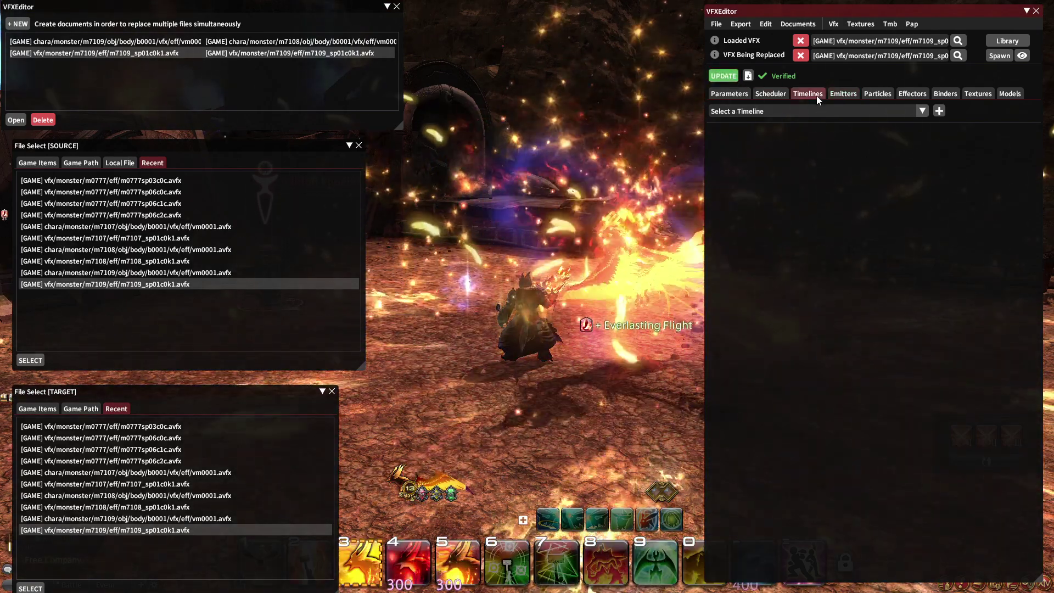
left_click(104, 42)
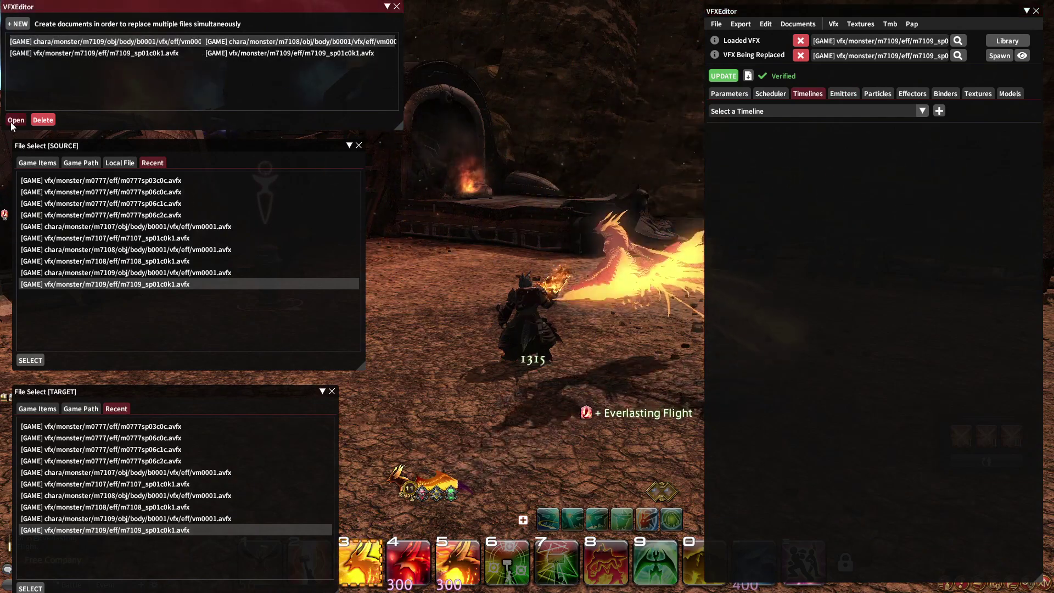
Step: Open the m7109 body vm0001.avfx document and inspect Timeline 1's Emitter 3 item, timed 30 to 60
left_click(14, 121)
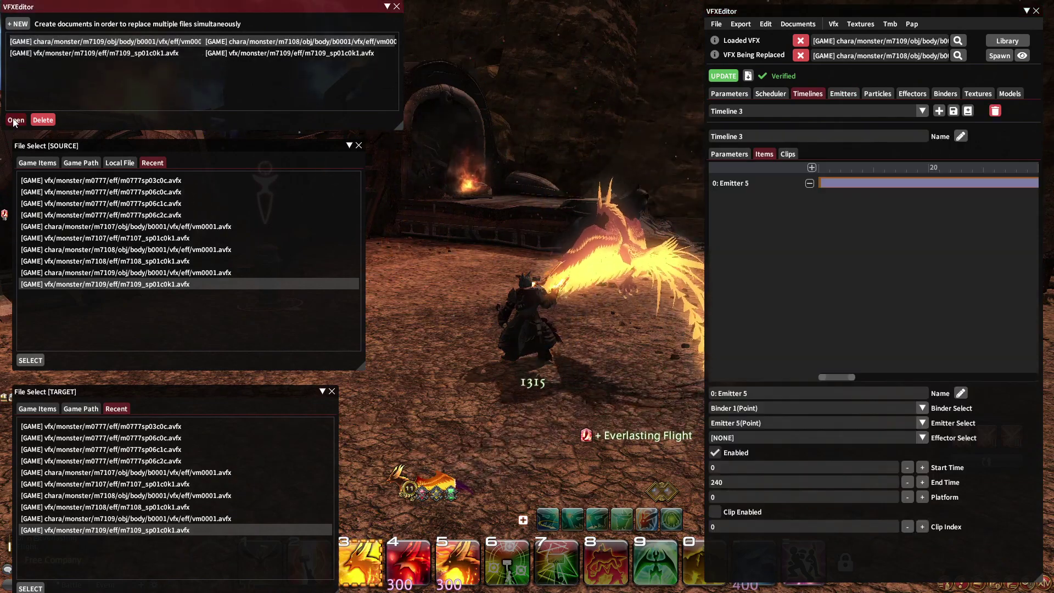
left_click(799, 113)
left_click(799, 114)
left_click(799, 113)
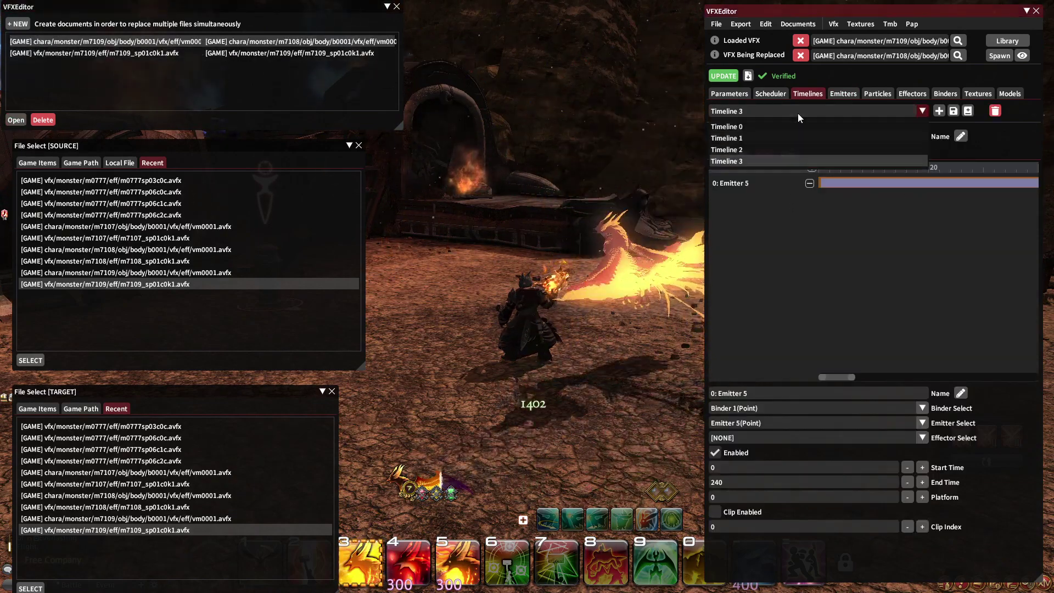
left_click(799, 113)
left_click(825, 97)
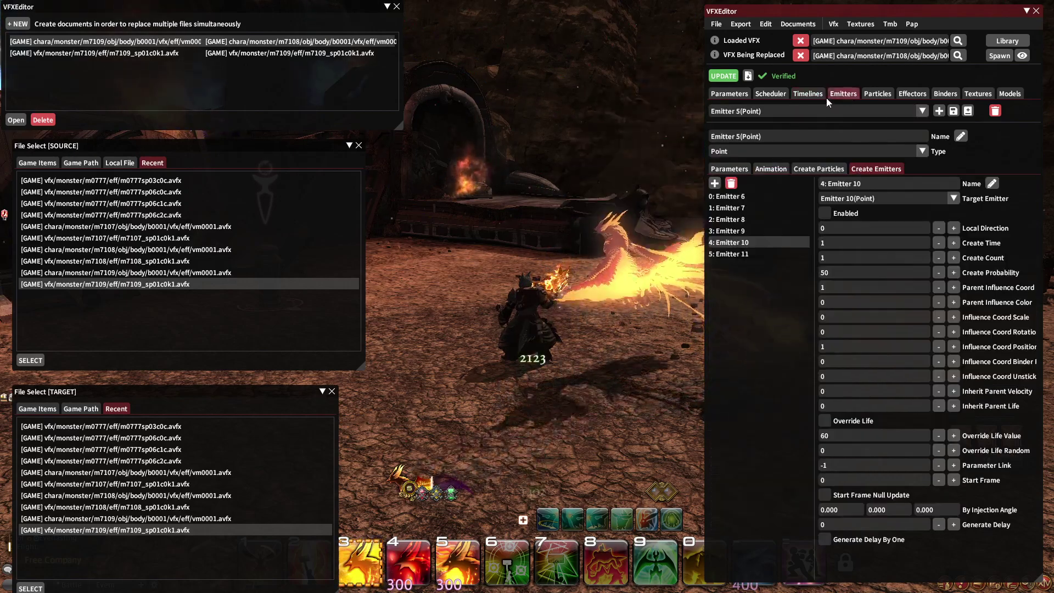
left_click(819, 111)
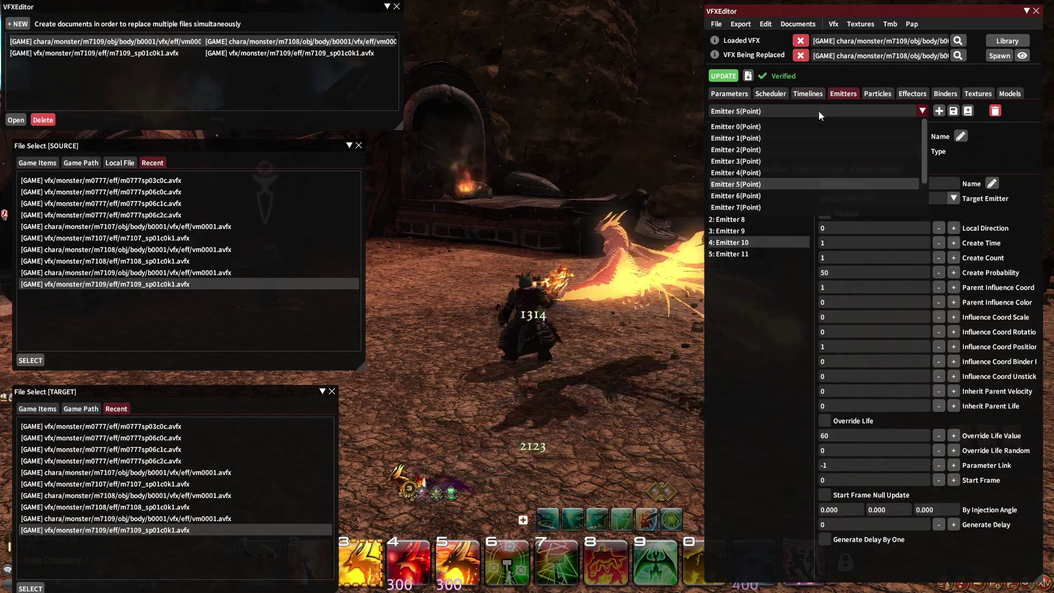
left_click(809, 112)
left_click(808, 94)
left_click(783, 112)
left_click(769, 138)
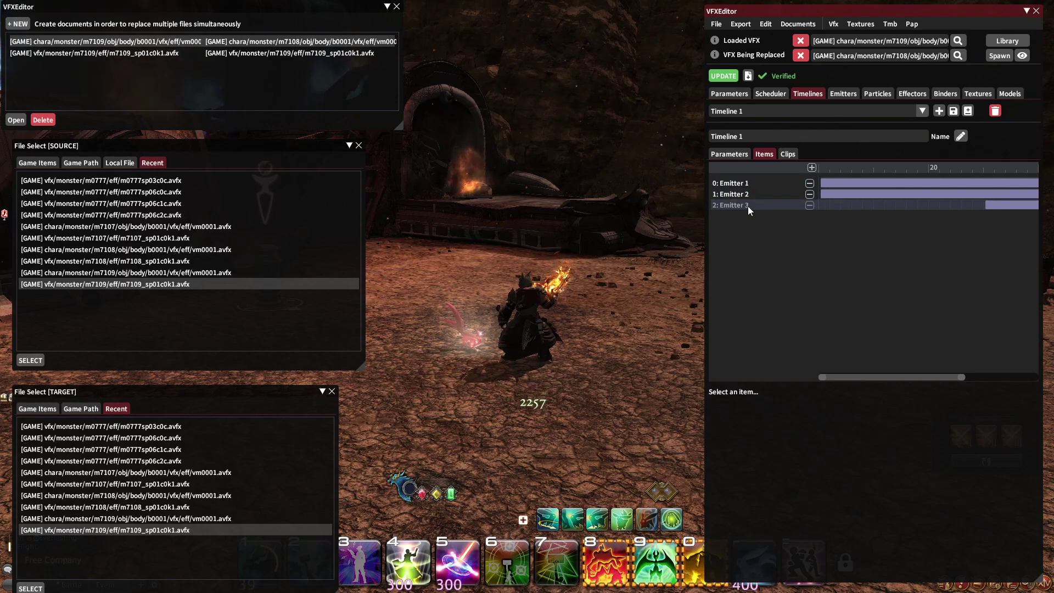
left_click(758, 204)
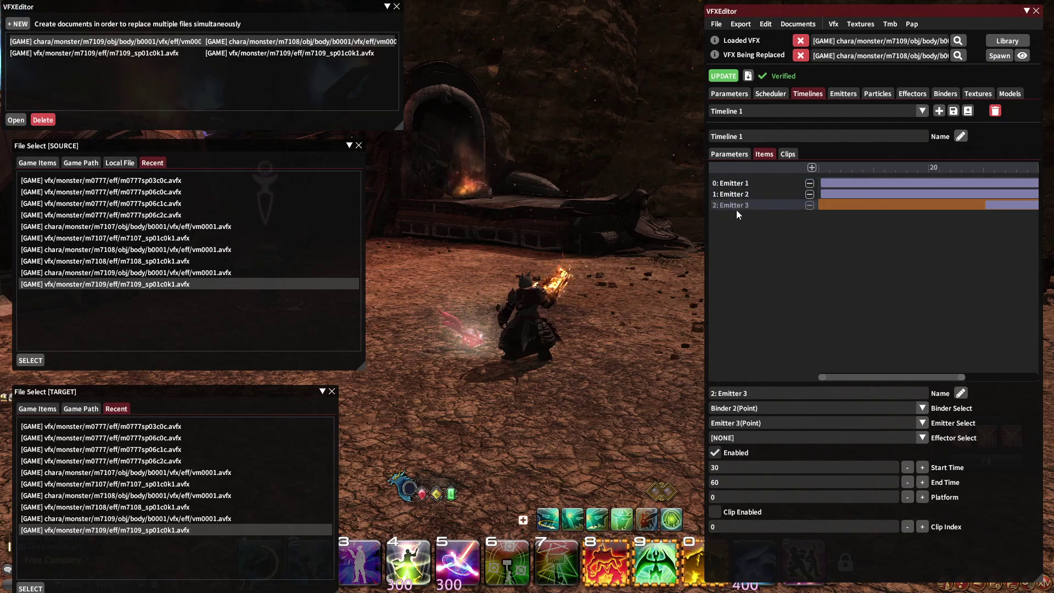
Step: Add a new Point emitter, Emitter 12, and select it
left_click(843, 94)
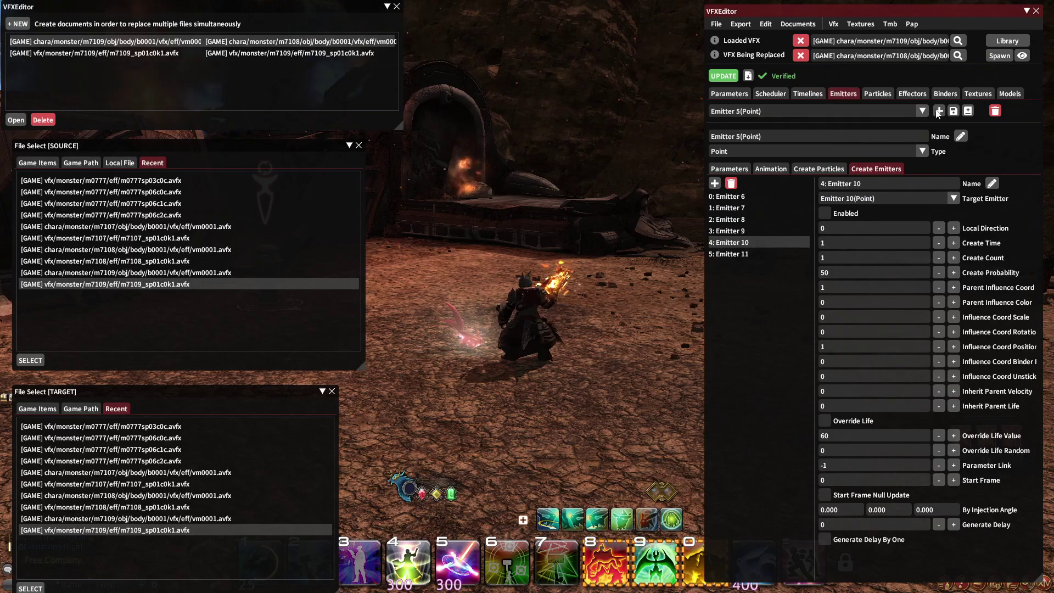
left_click(939, 111)
left_click(953, 122)
left_click(862, 111)
left_click(764, 208)
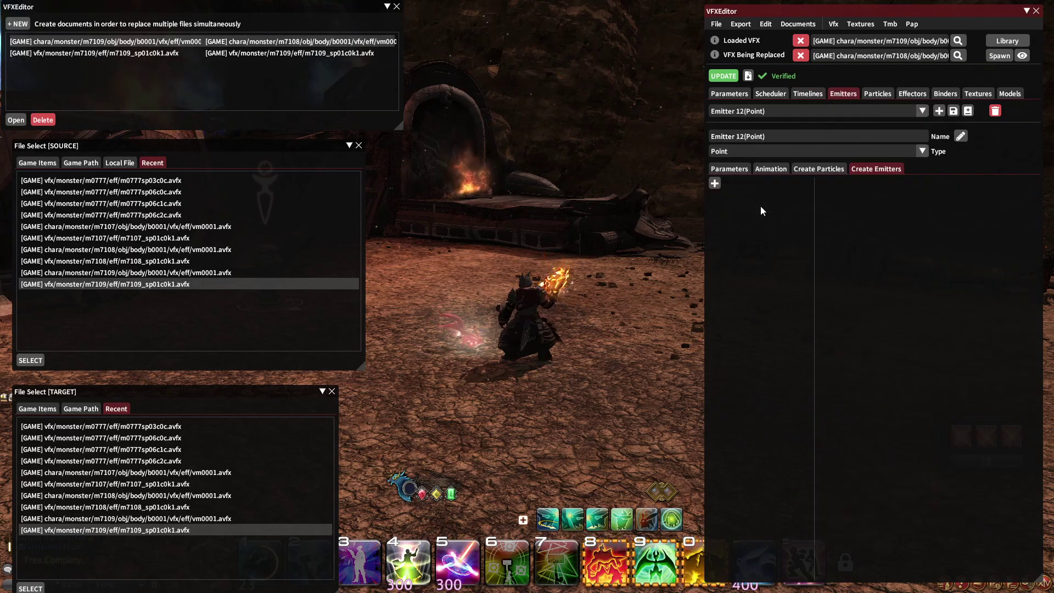
Step: Give Emitter 12 three spawn entries targeting Emitters 1, 2 and 3
left_click(715, 183)
left_click(715, 183)
left_click(715, 184)
left_click(757, 196)
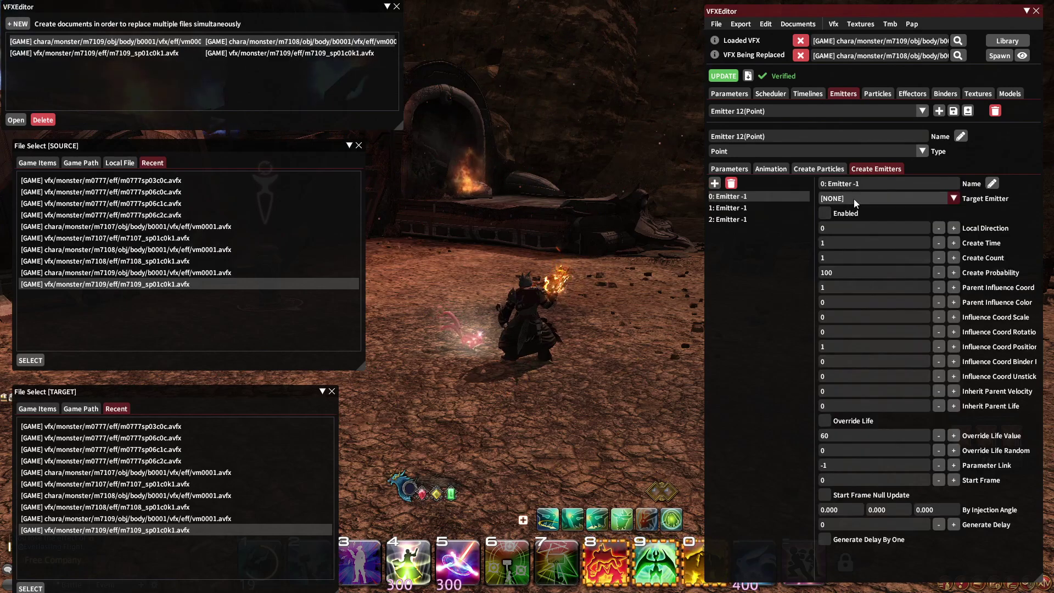
left_click(884, 198)
left_click(856, 236)
left_click(762, 208)
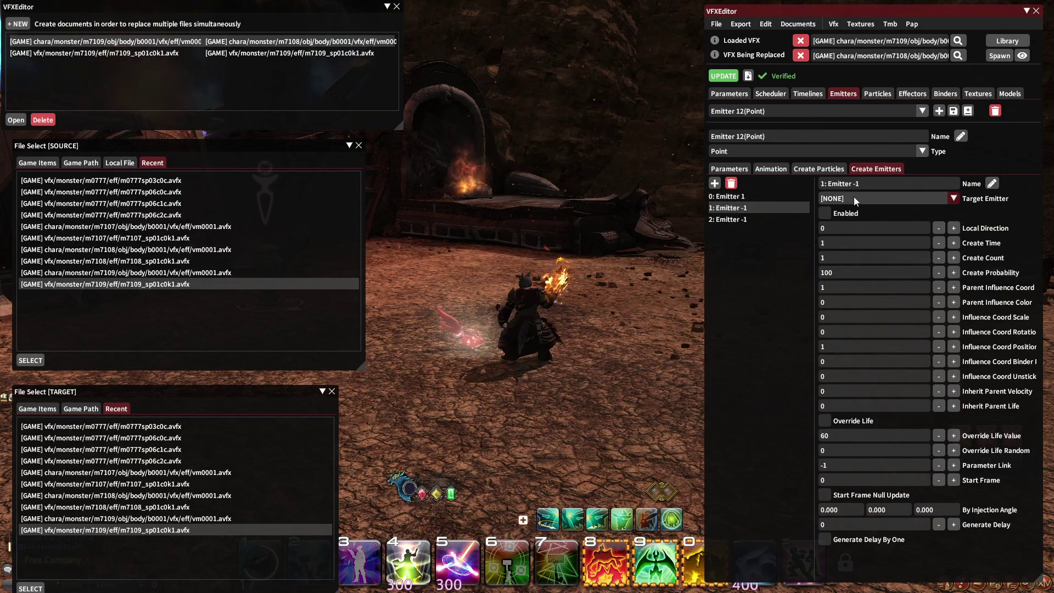
left_click(857, 198)
left_click(859, 250)
left_click(757, 220)
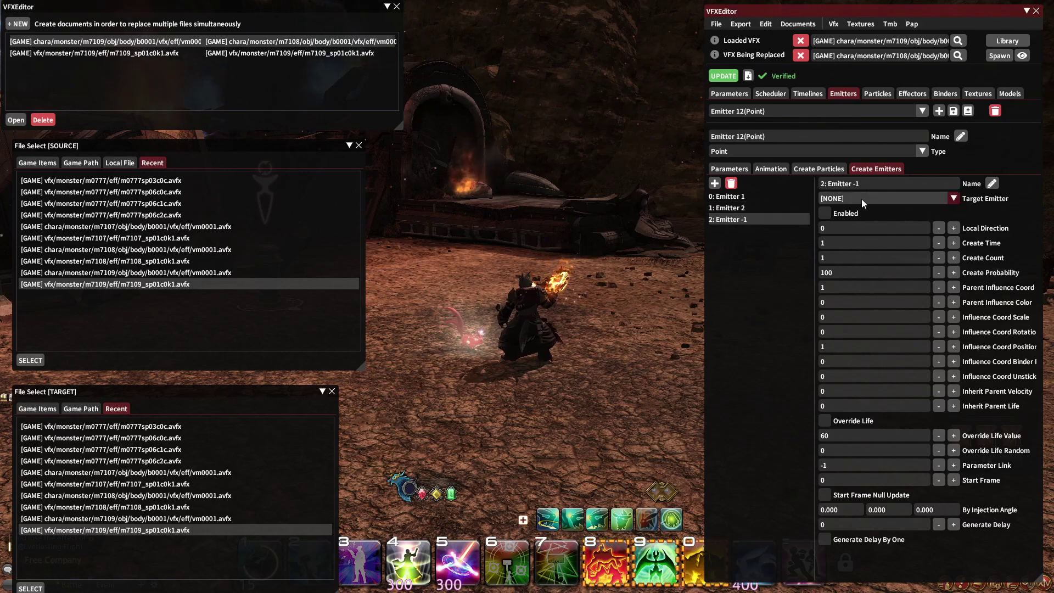
left_click(861, 198)
left_click(859, 263)
Step: Apply the changes in game and check Timeline 1's emitter timing
left_click(720, 77)
left_click(809, 94)
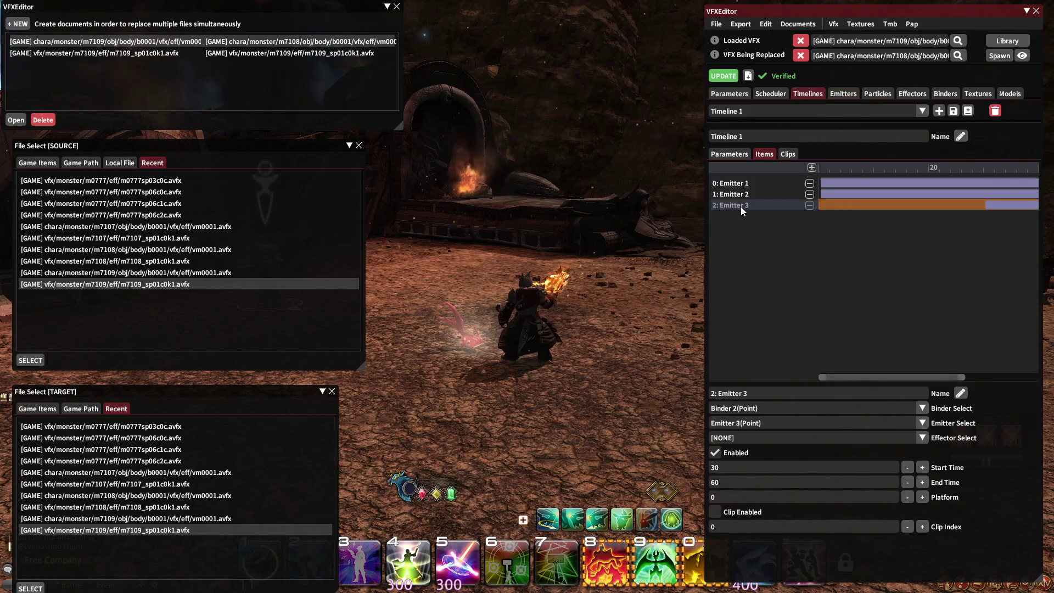
left_click(844, 94)
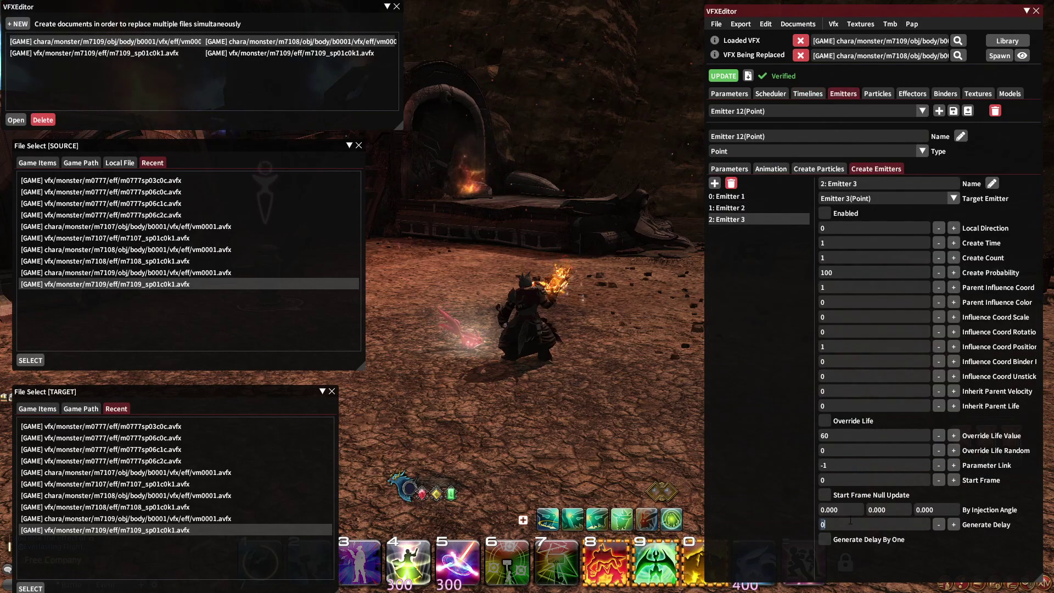
left_click(724, 76)
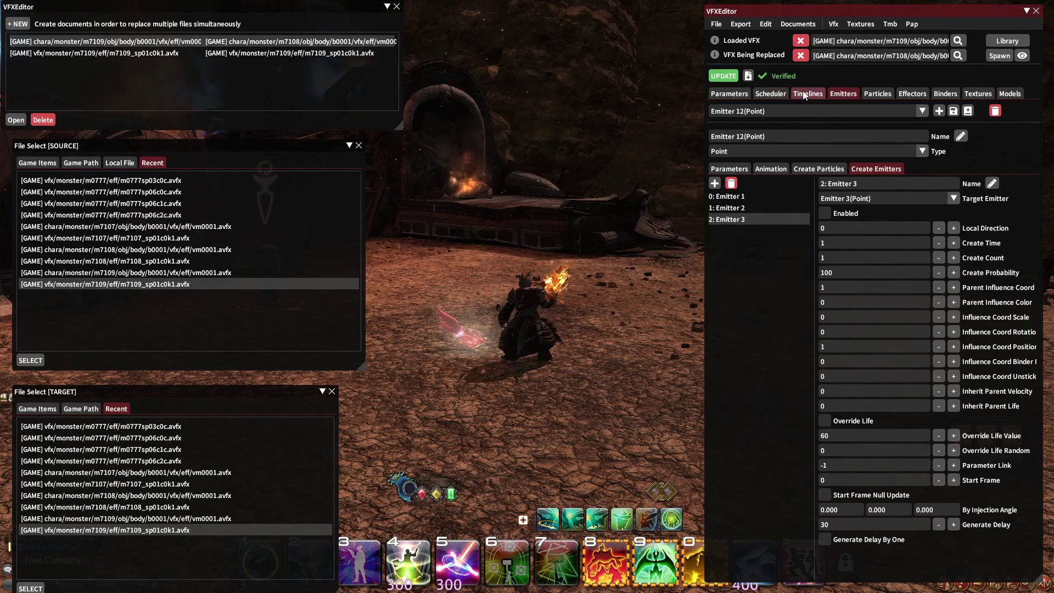
left_click(755, 196)
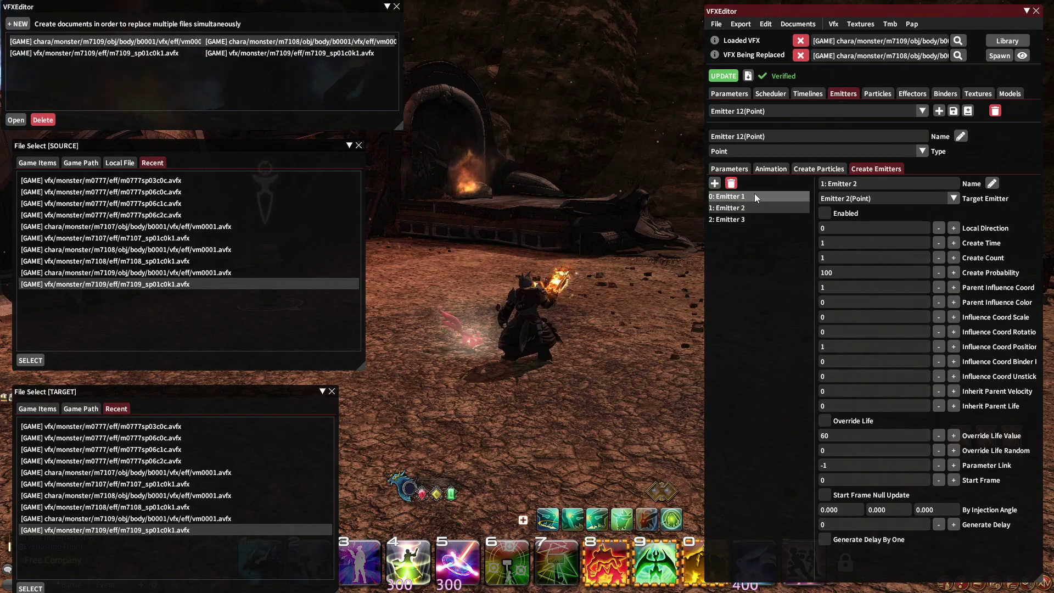
Step: Set Emitter 12's Animation Life value to 240
left_click(771, 168)
left_click(716, 182)
double_click(848, 185)
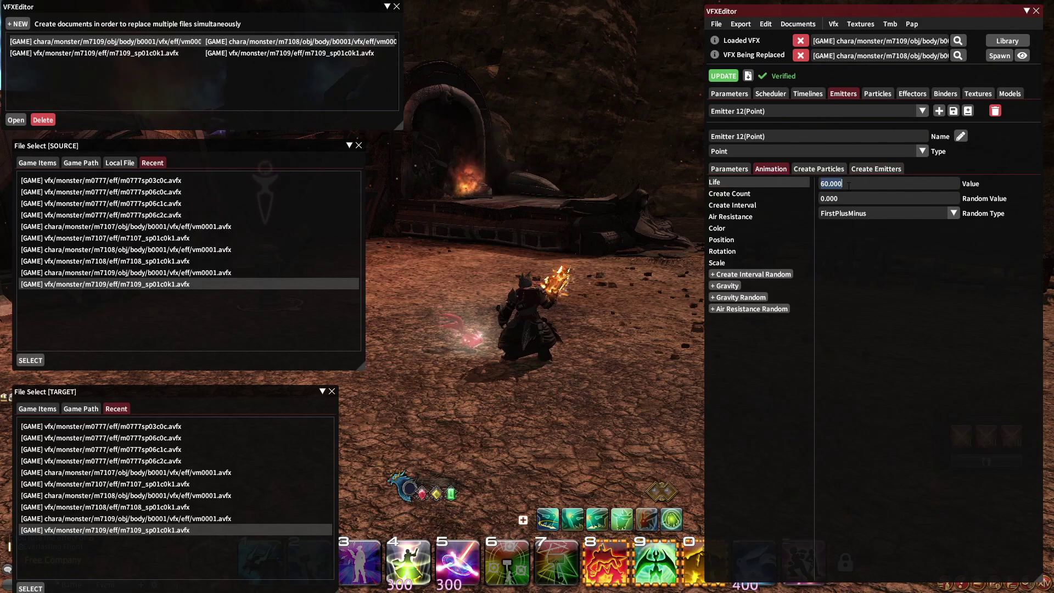
type("240")
key("Return")
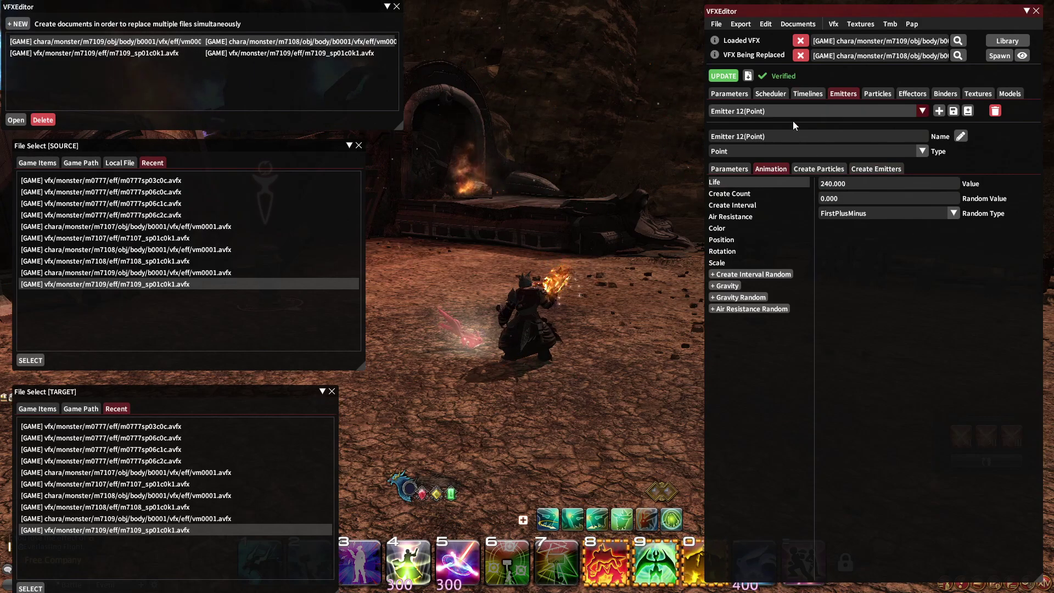
left_click(808, 93)
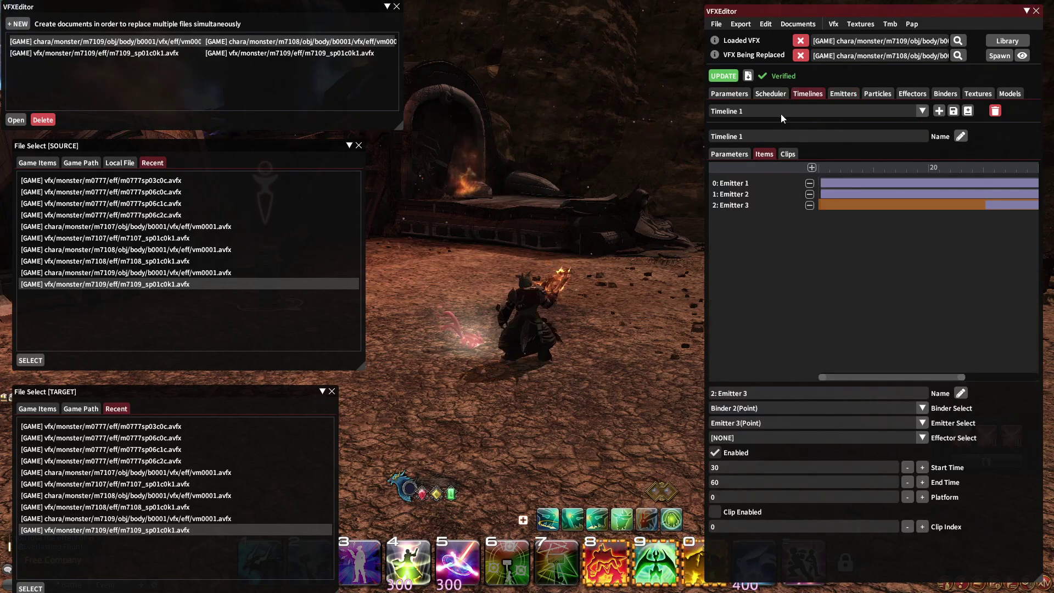
Step: Delete Timeline 1's Emitter 2 and 3 items, retarget the remaining item to Emitter 12, and update
left_click(810, 194)
left_click(809, 193)
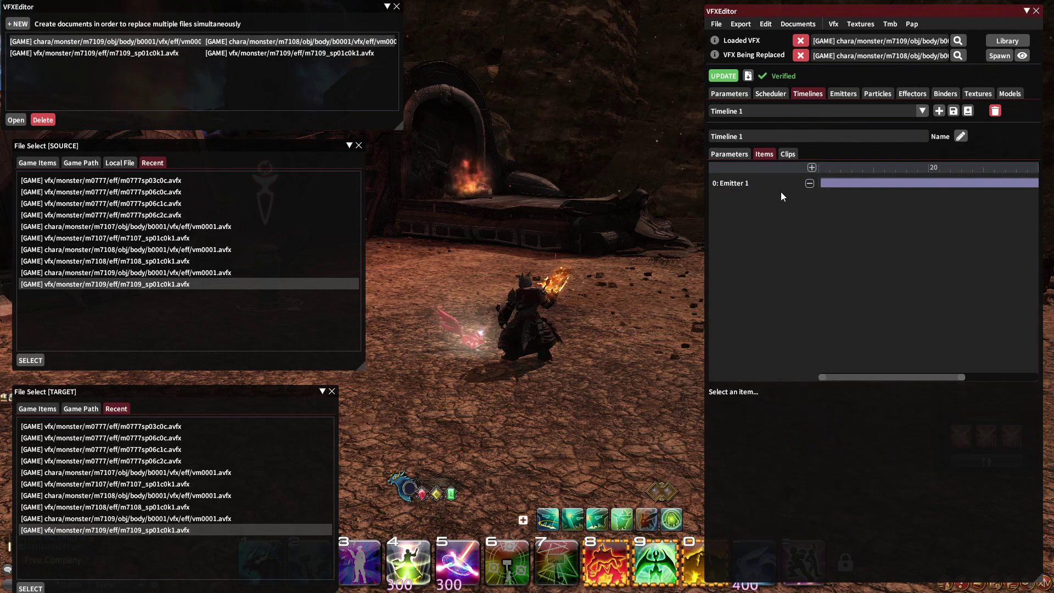
left_click(775, 184)
left_click(766, 423)
scroll(767, 494, "down", 2)
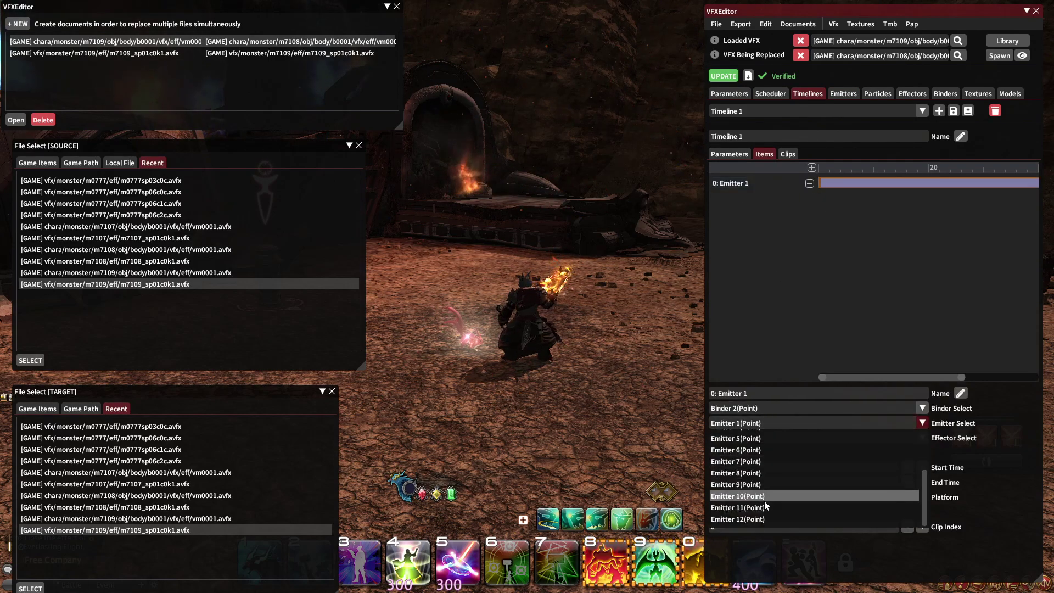
left_click(738, 519)
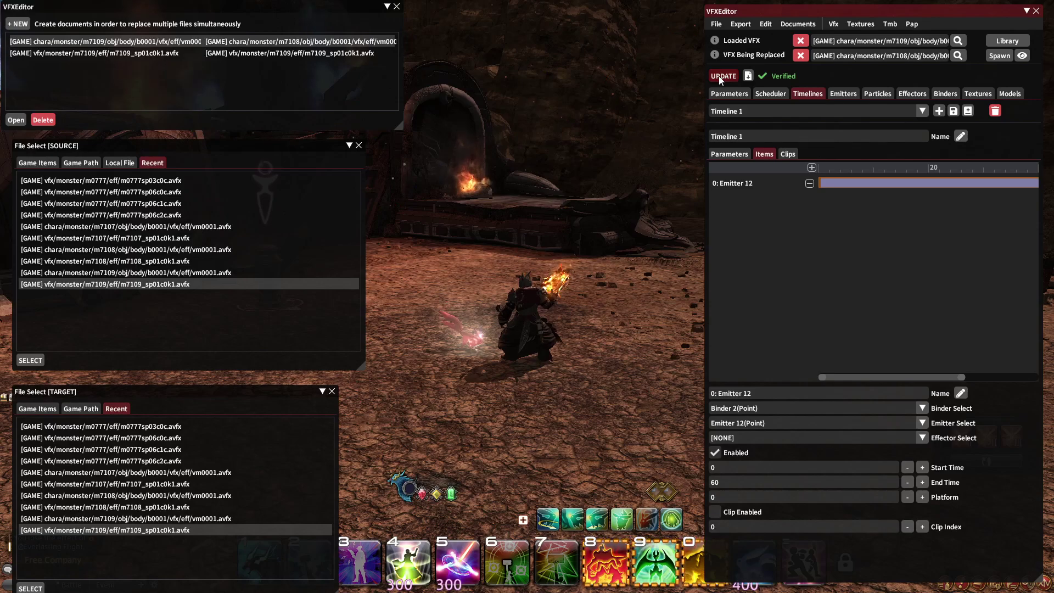
left_click(722, 76)
left_click(999, 56)
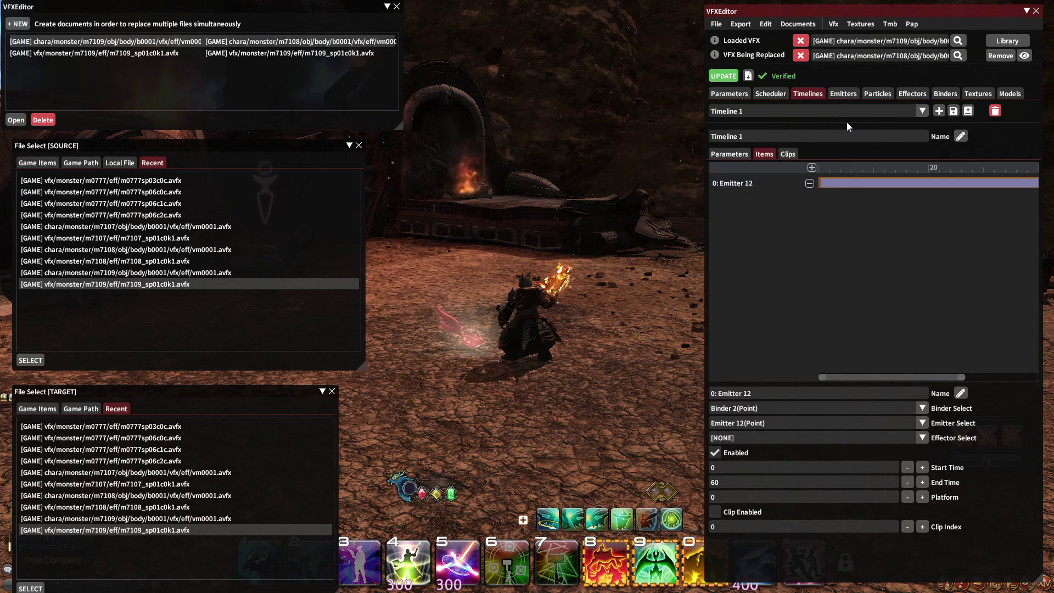
Step: Add a new default emitter and select it as Emitter 13
left_click(845, 95)
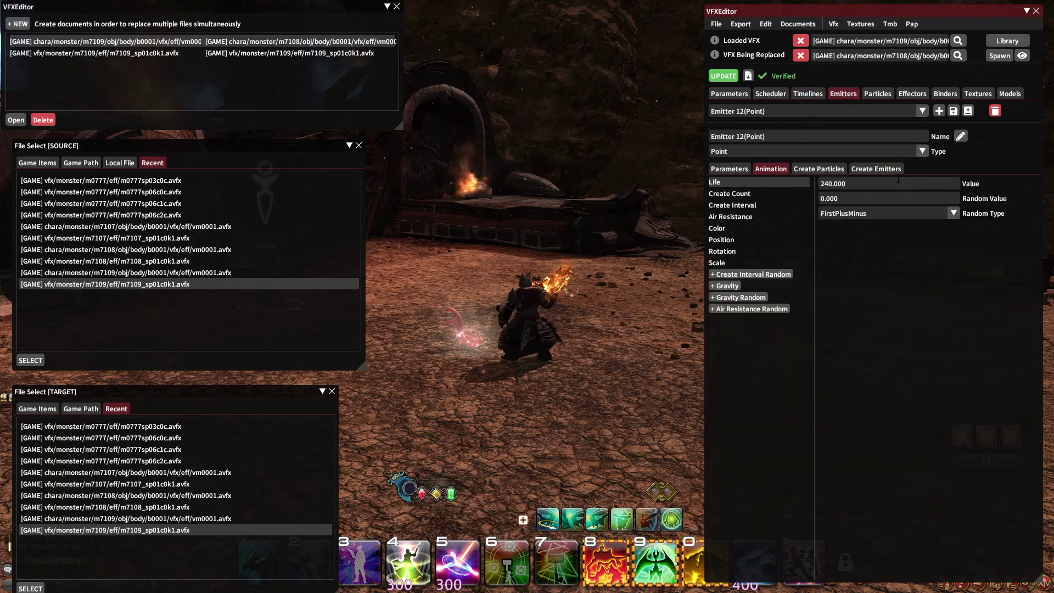
left_click(879, 169)
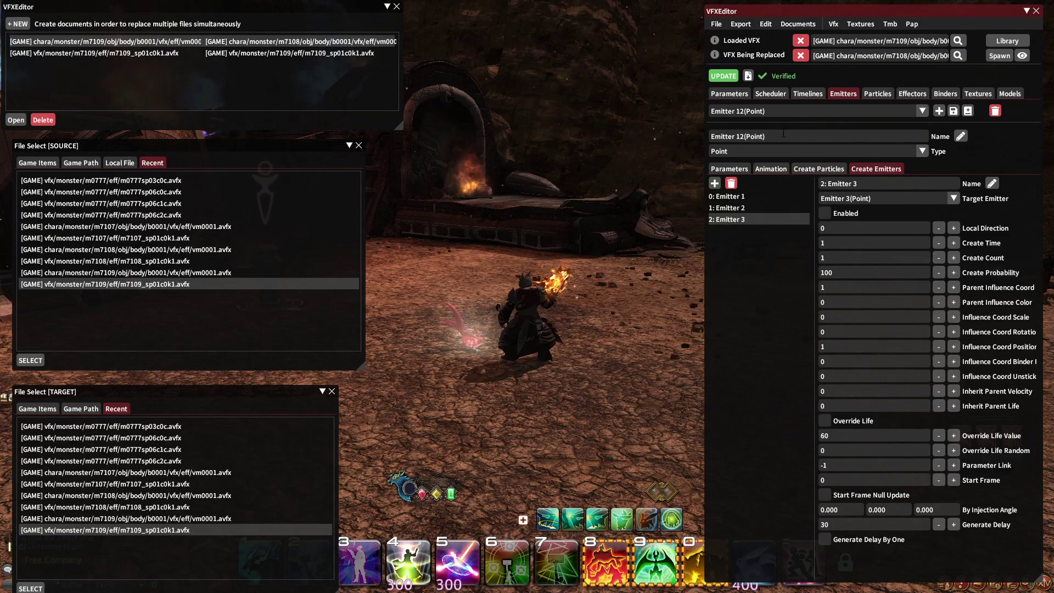
left_click(941, 110)
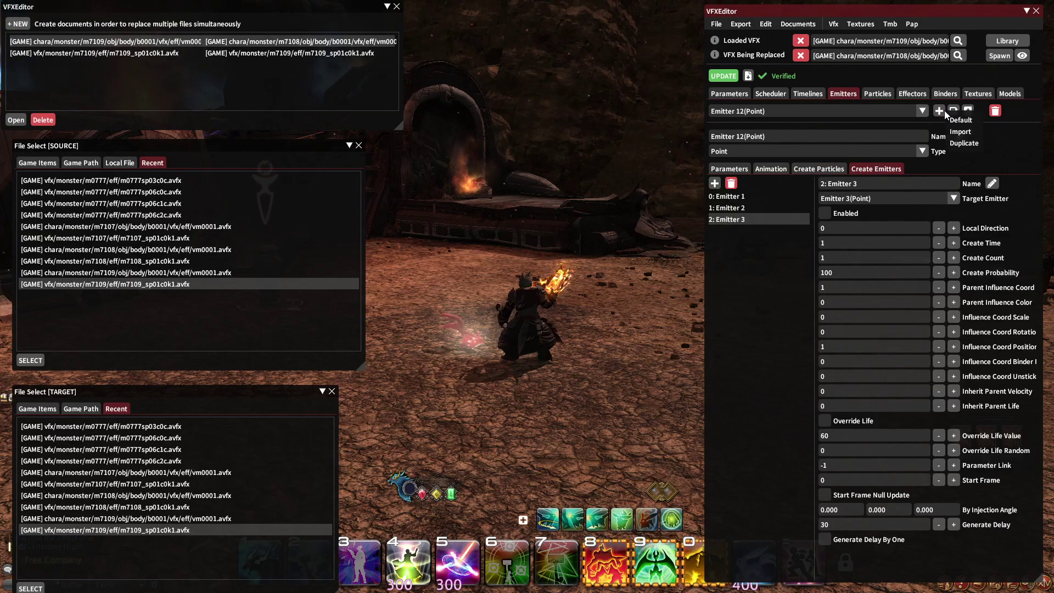
left_click(961, 120)
left_click(799, 110)
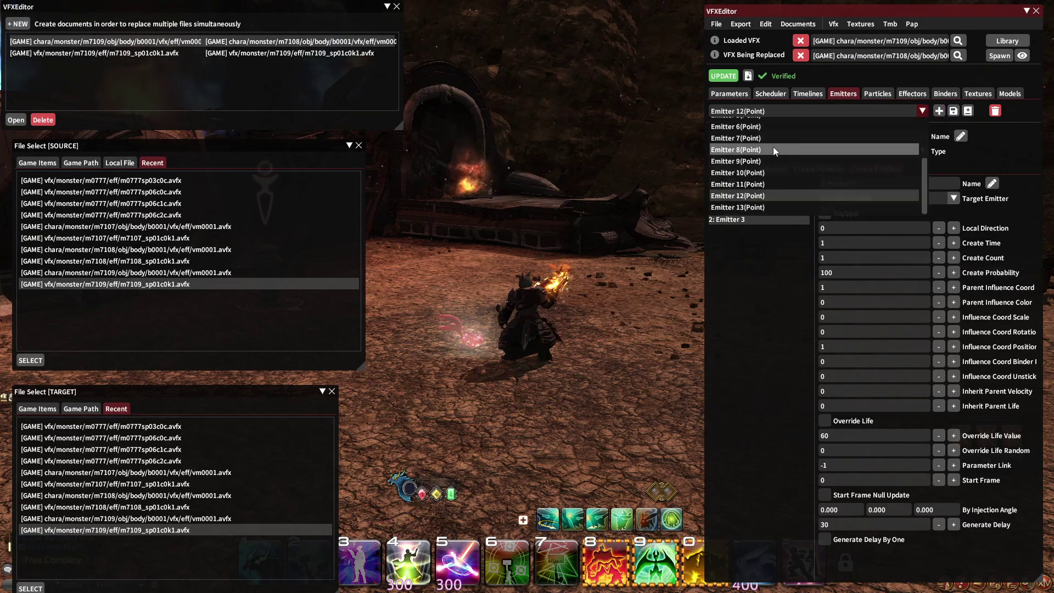
left_click(752, 208)
Step: Make Emitter 13 spawn Emitter 12 with a Create Probability of 50
left_click(715, 183)
left_click(854, 198)
scroll(857, 247, "down", 3)
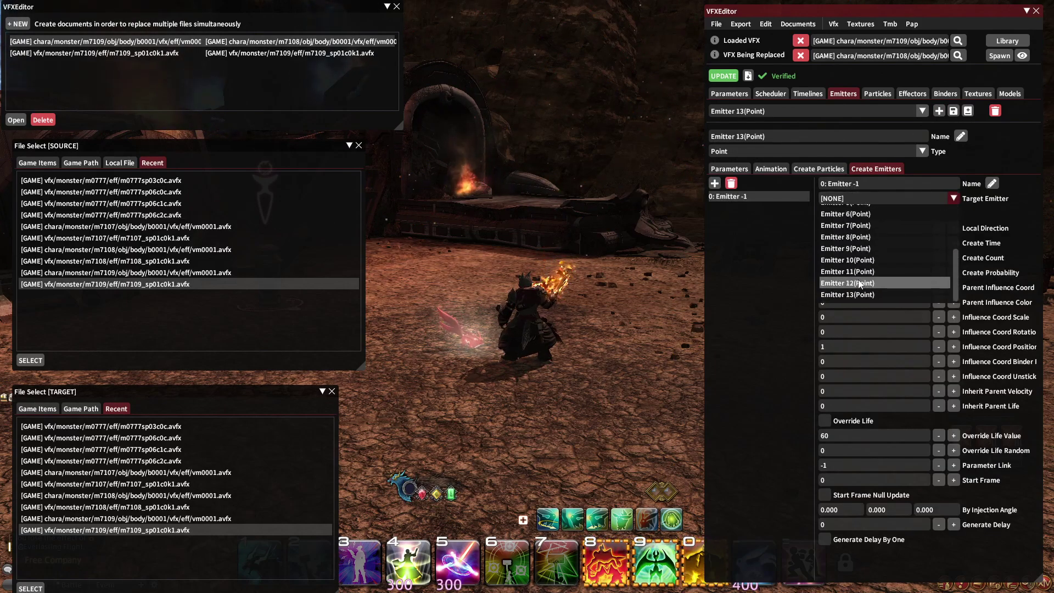
left_click(857, 283)
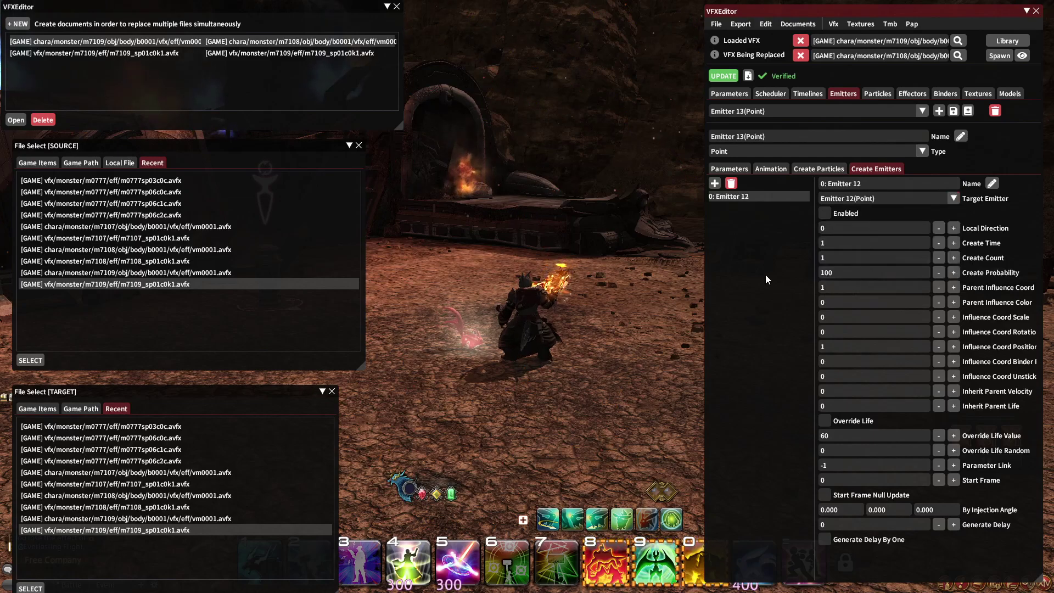
left_click(724, 78)
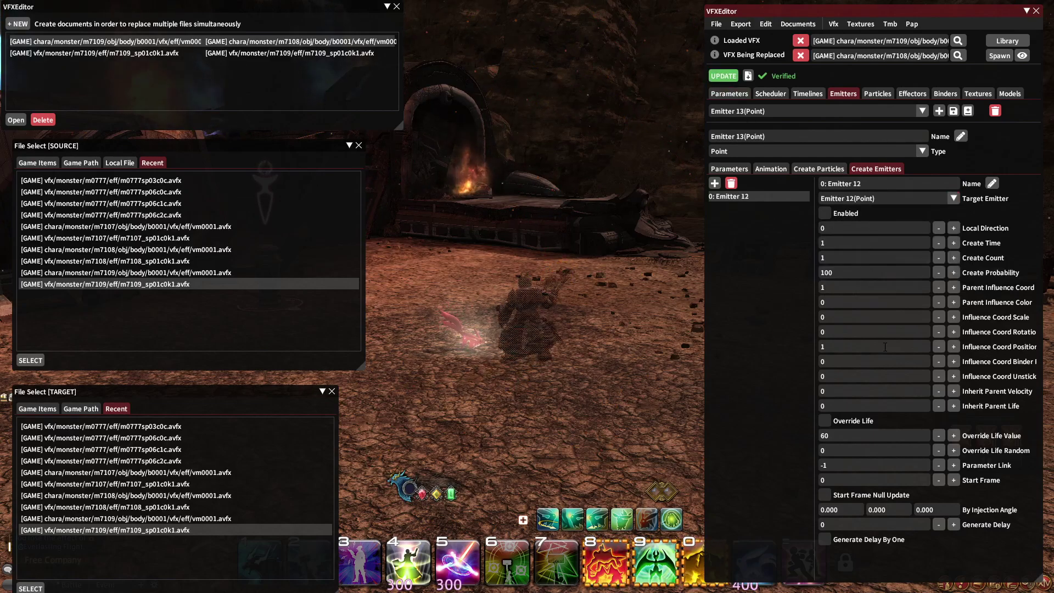
left_click(852, 273)
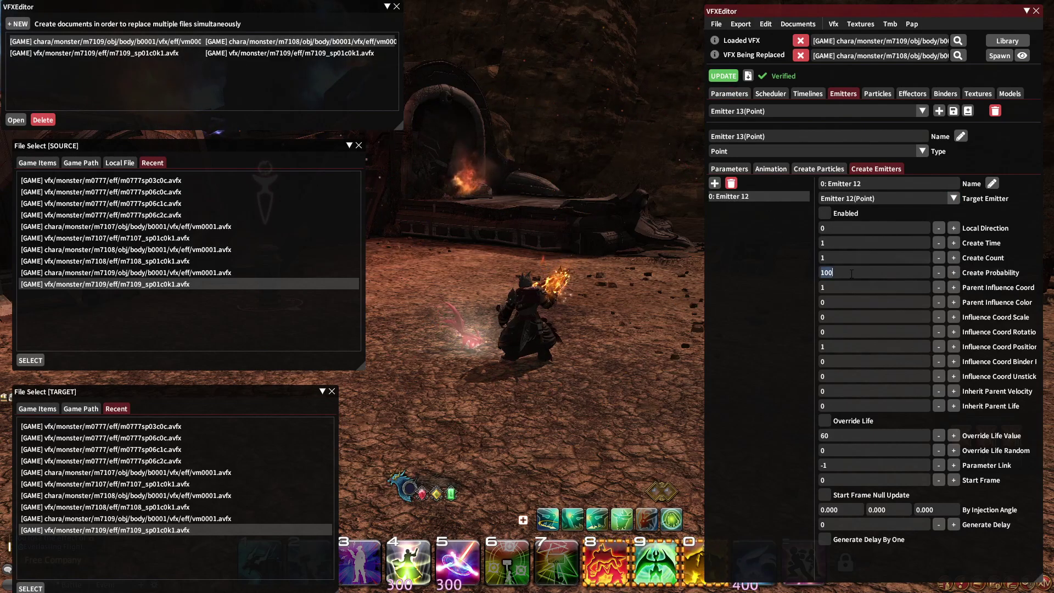
type("50")
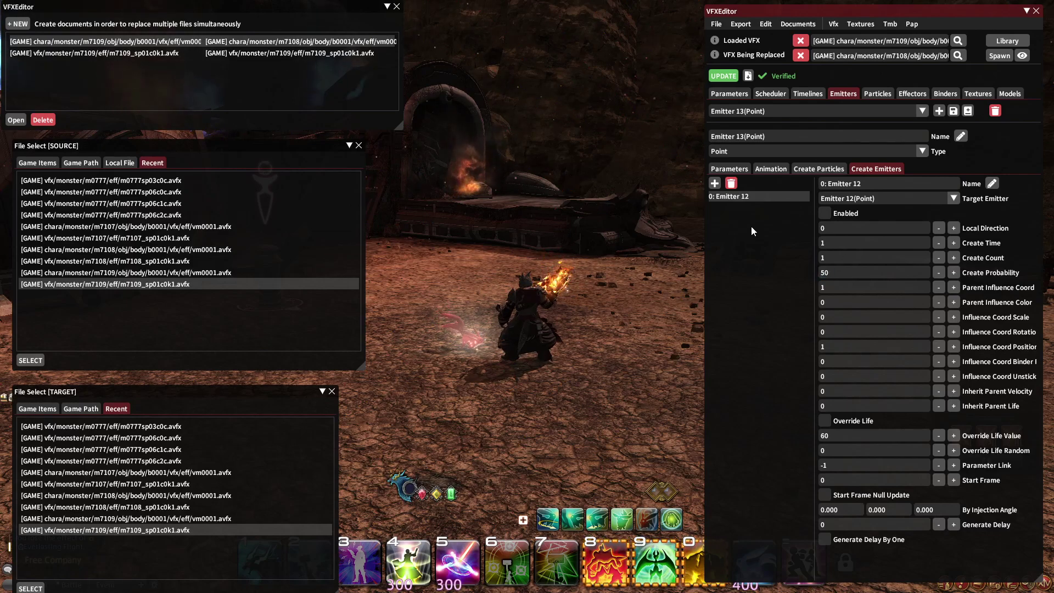
Step: Enable Emitter 13's Child Limit of 1 in its general parameters
left_click(807, 94)
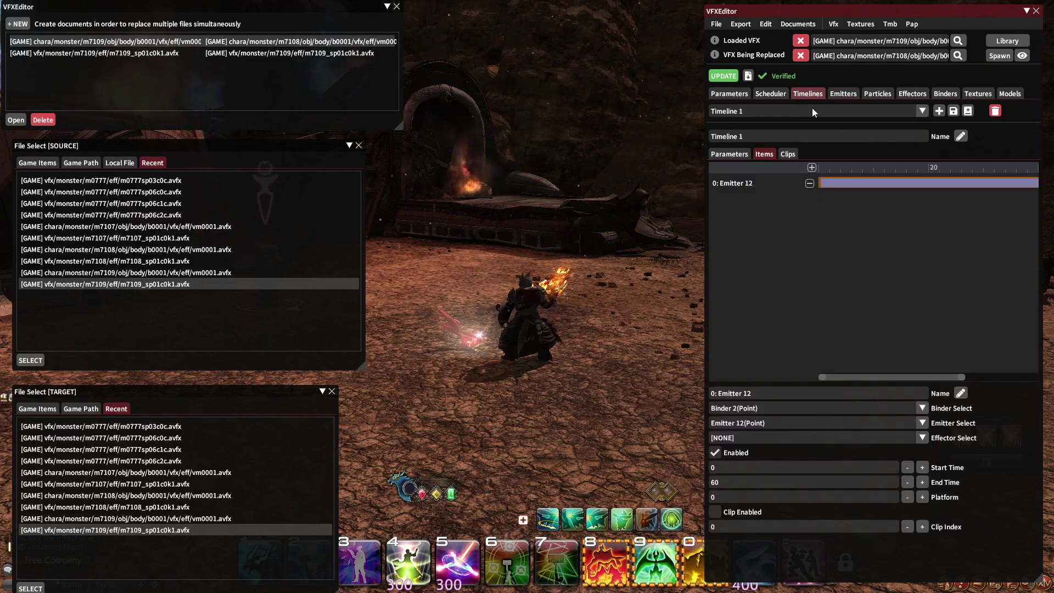
left_click(774, 112)
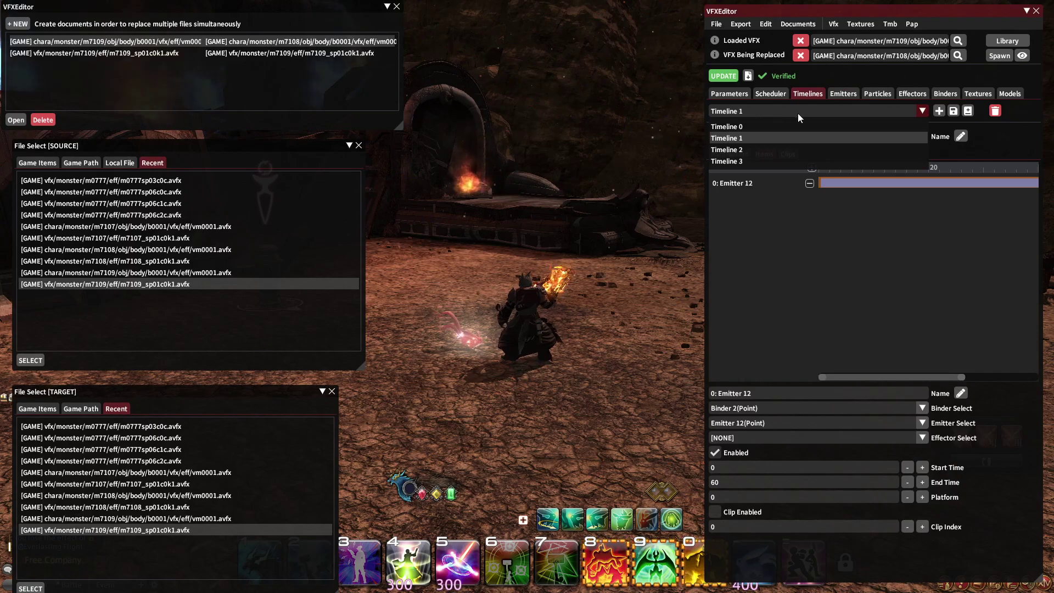
left_click(833, 95)
left_click(833, 95)
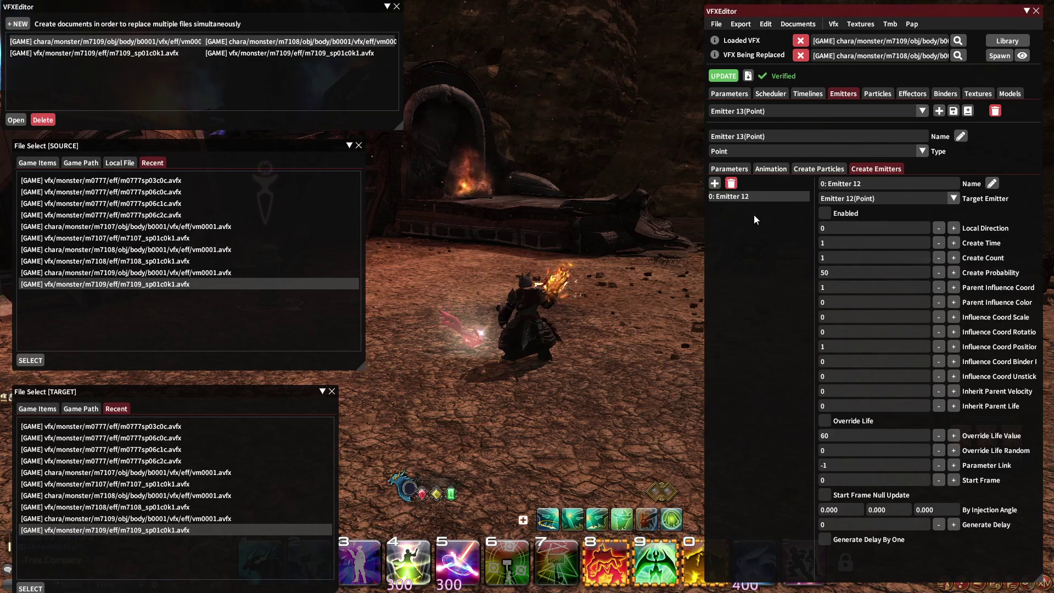
left_click(729, 169)
left_click(749, 357)
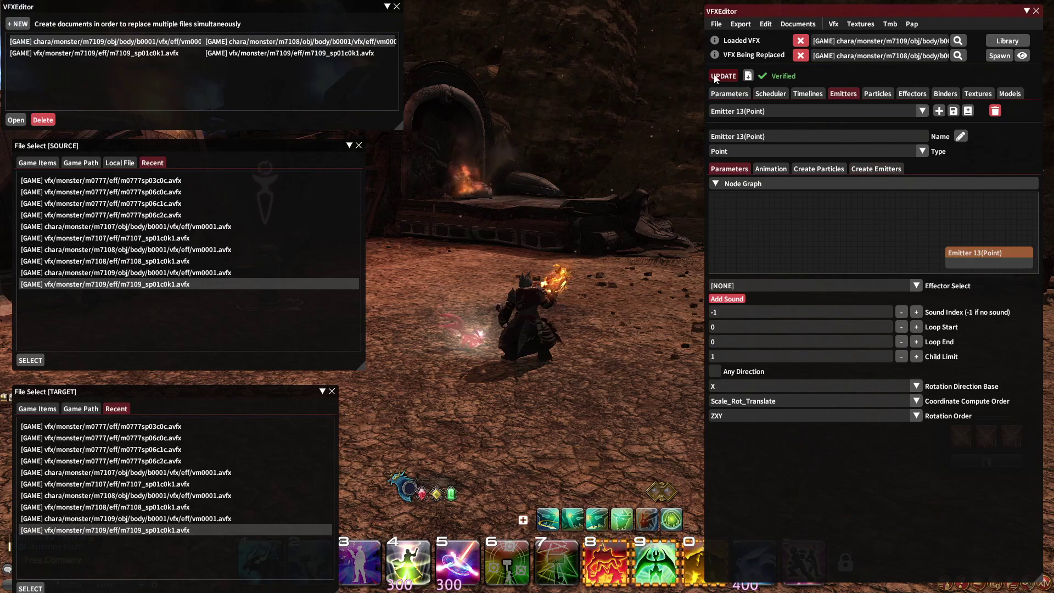
Step: Check Emitter 13's spawned emitters, then switch to Emitter 12
left_click(776, 109)
left_click(790, 109)
left_click(875, 169)
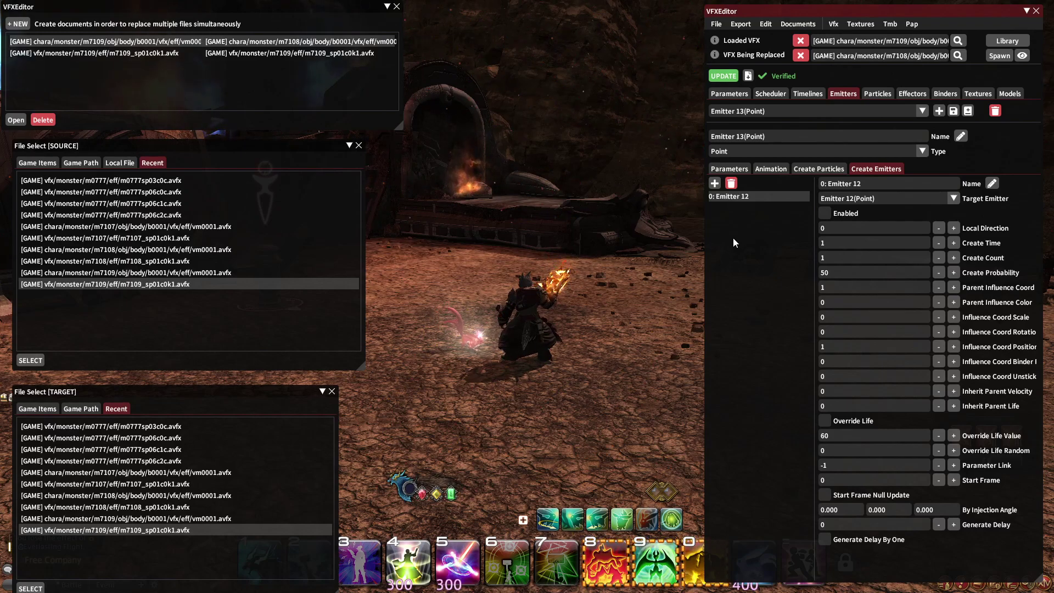
left_click(758, 111)
scroll(750, 210, "down", 2)
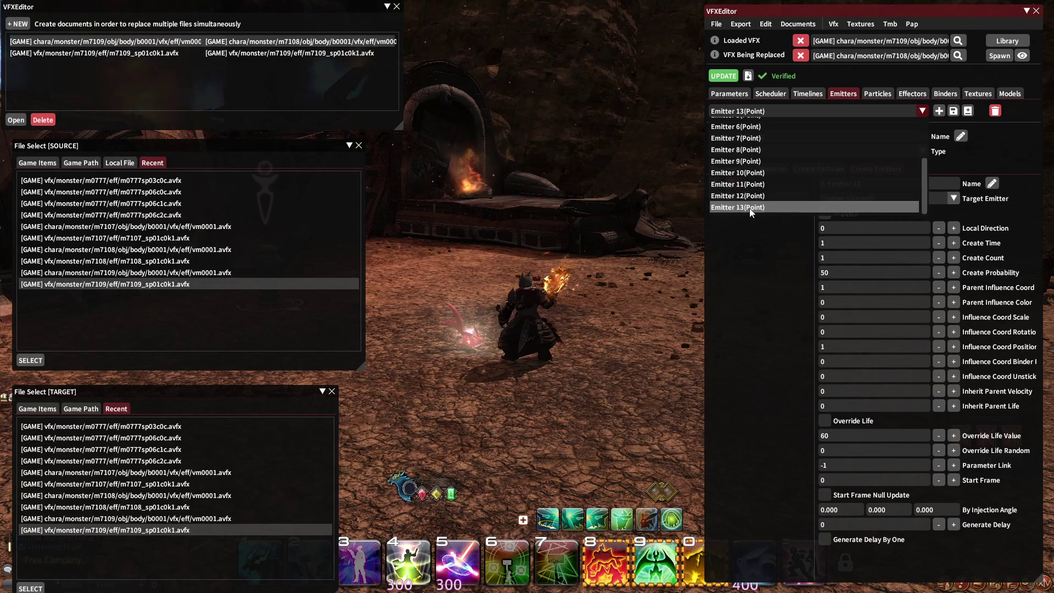
left_click(748, 196)
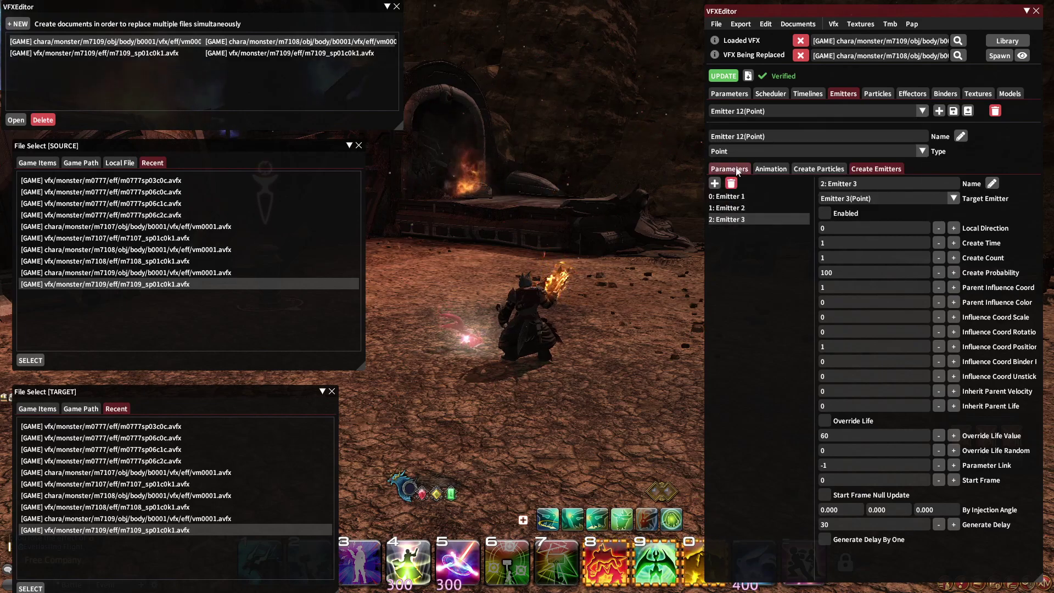
Step: Review Emitter 12's spawn entries for Emitters 1 and 3, noting Emitter 3's delay of 30
left_click(729, 168)
left_click(876, 169)
left_click(730, 196)
left_click(739, 209)
left_click(730, 220)
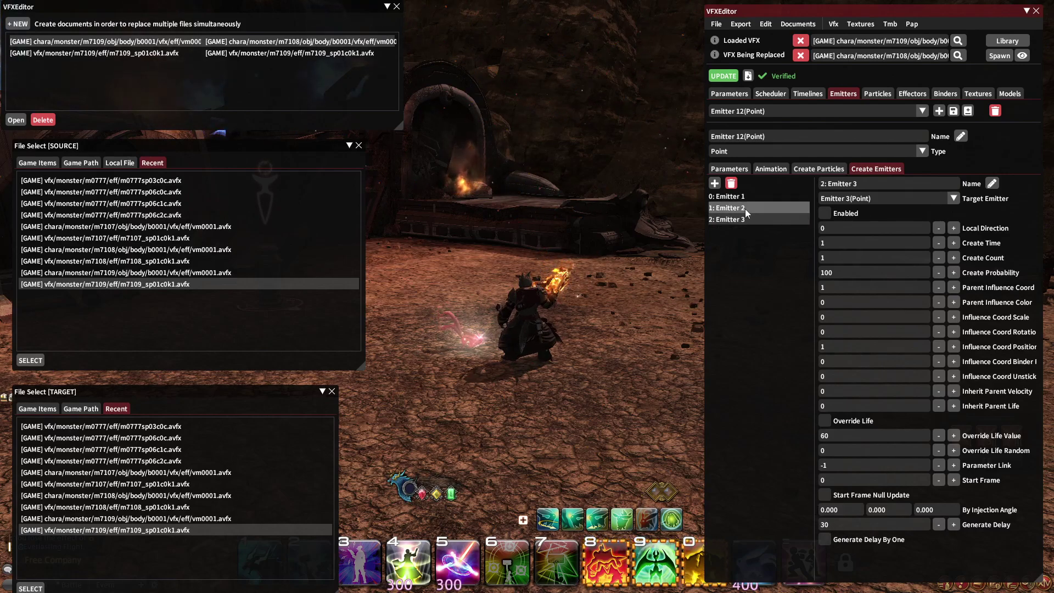
left_click(787, 114)
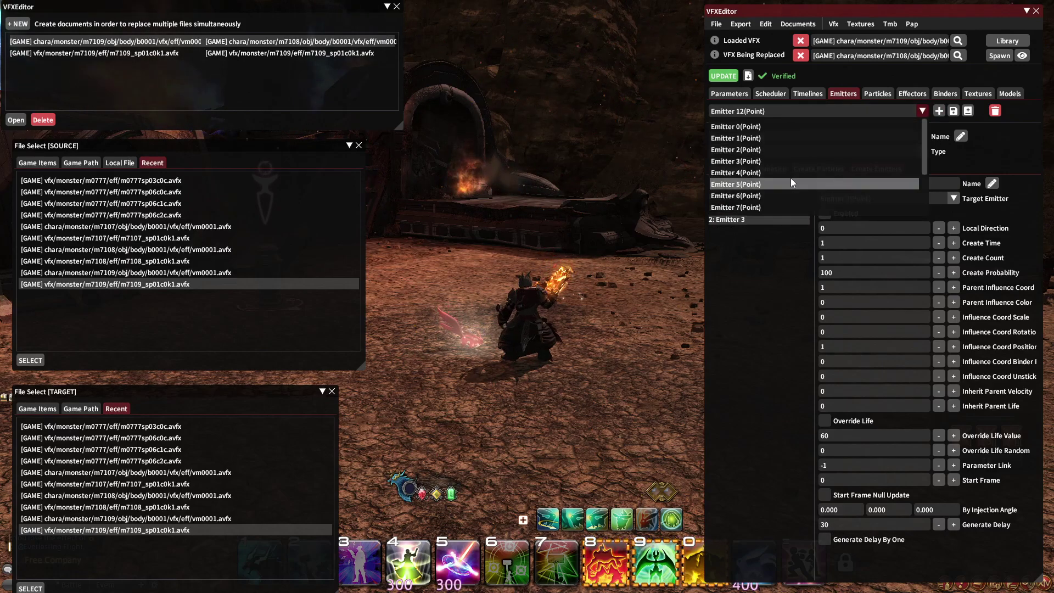
left_click(743, 239)
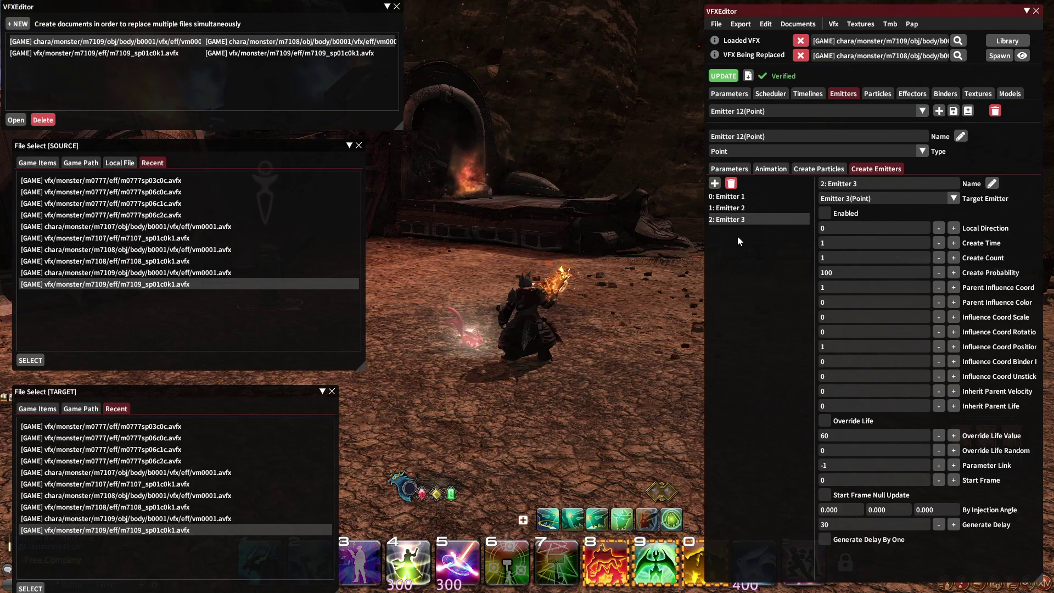